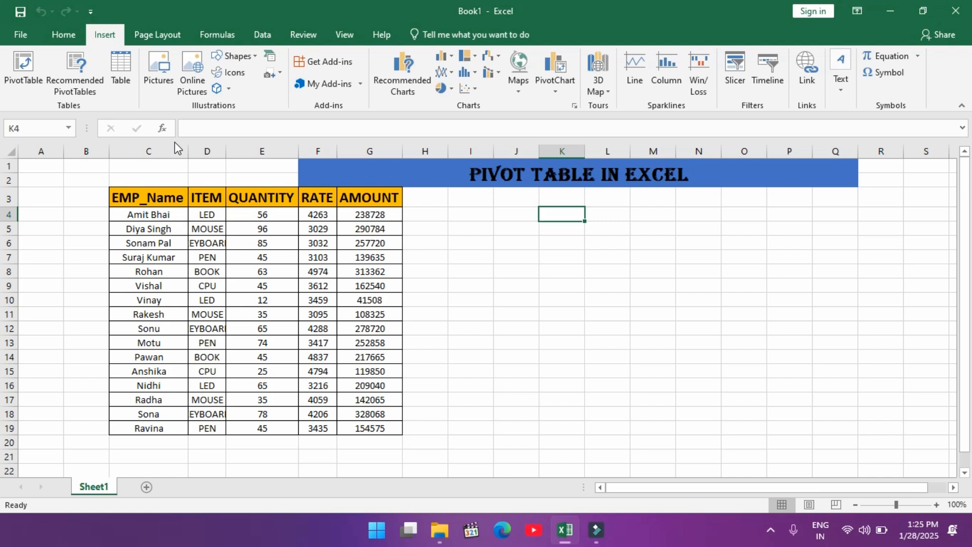
Step: Examine the source table's EMP_Name, ITEM, QUANTITY, RATE and AMOUNT headings and its full data range C3:G19
click(153, 195)
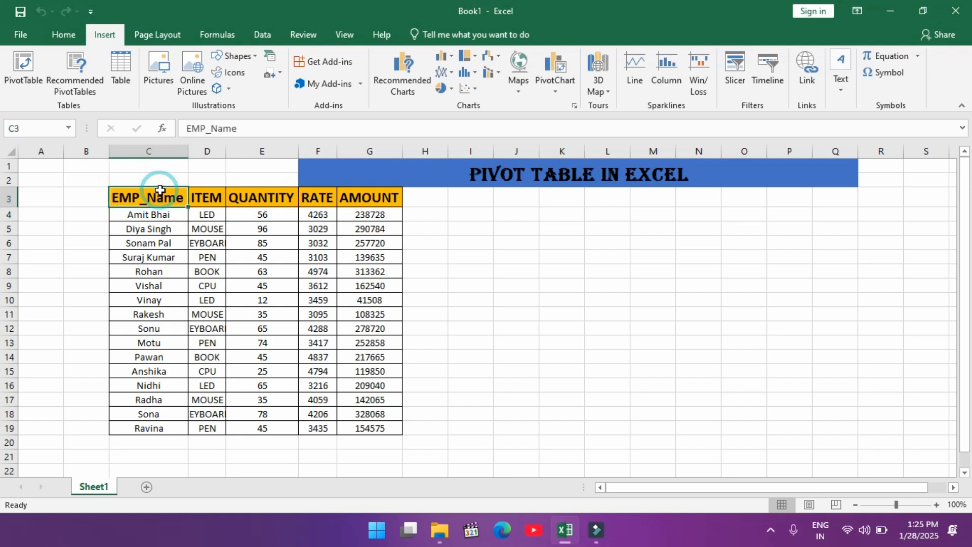
click(422, 231)
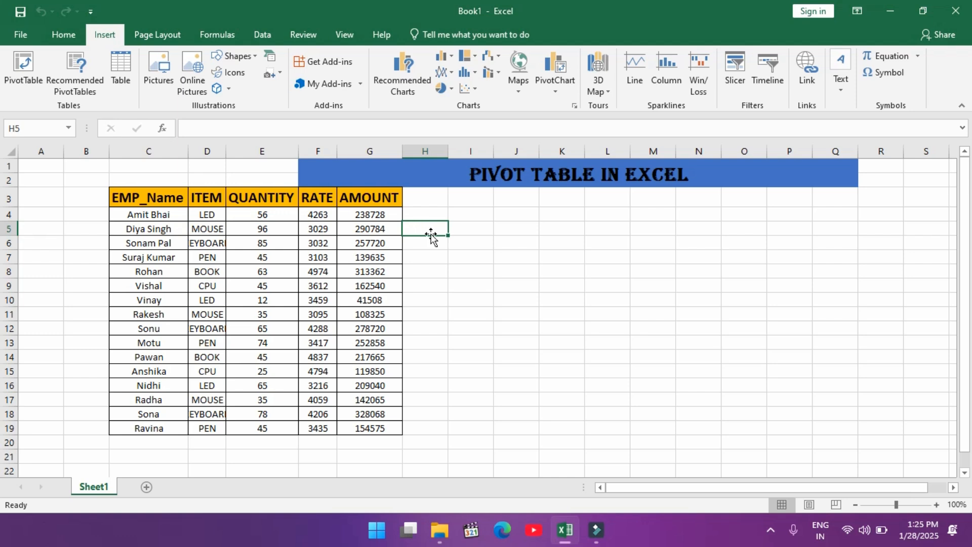
click(441, 240)
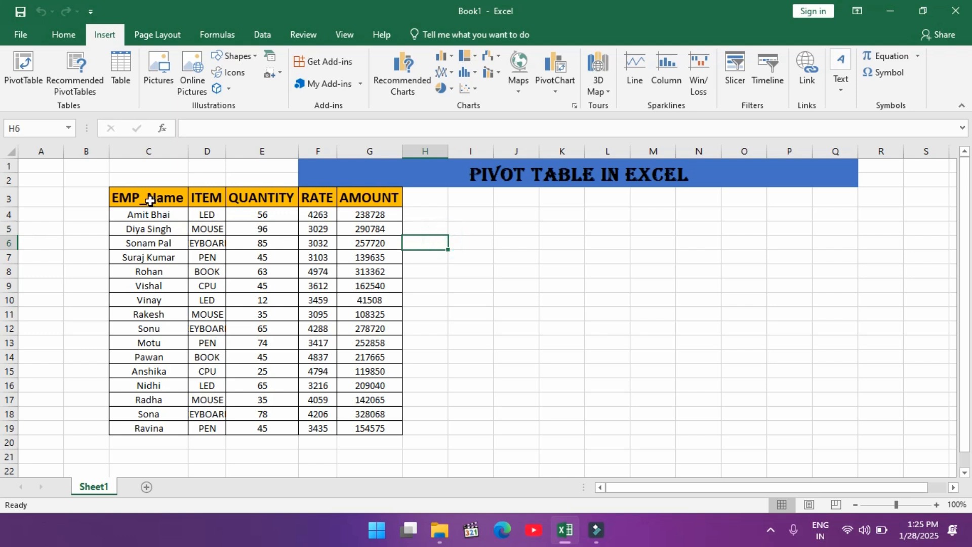
click(199, 197)
click(246, 198)
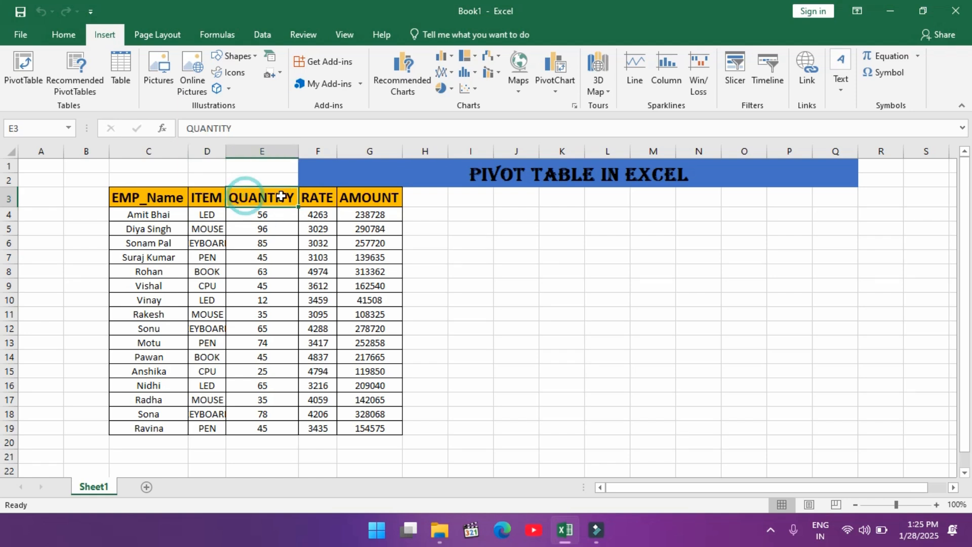
click(306, 199)
click(349, 198)
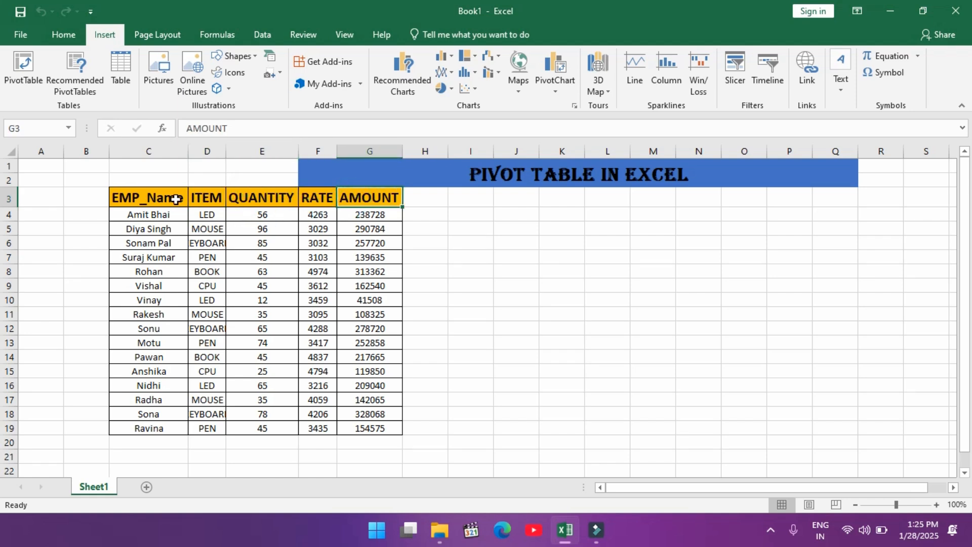
click(160, 197)
drag(191, 206, 380, 421)
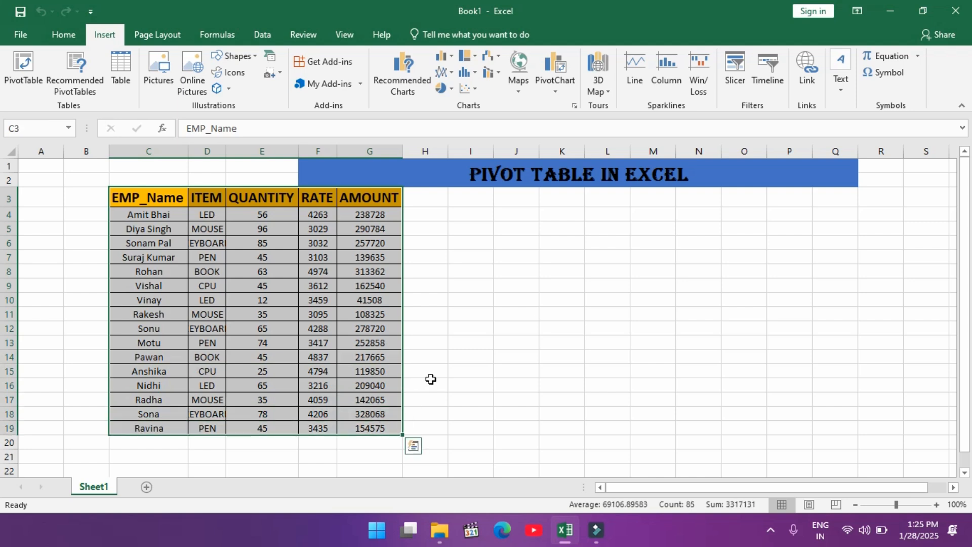
click(428, 357)
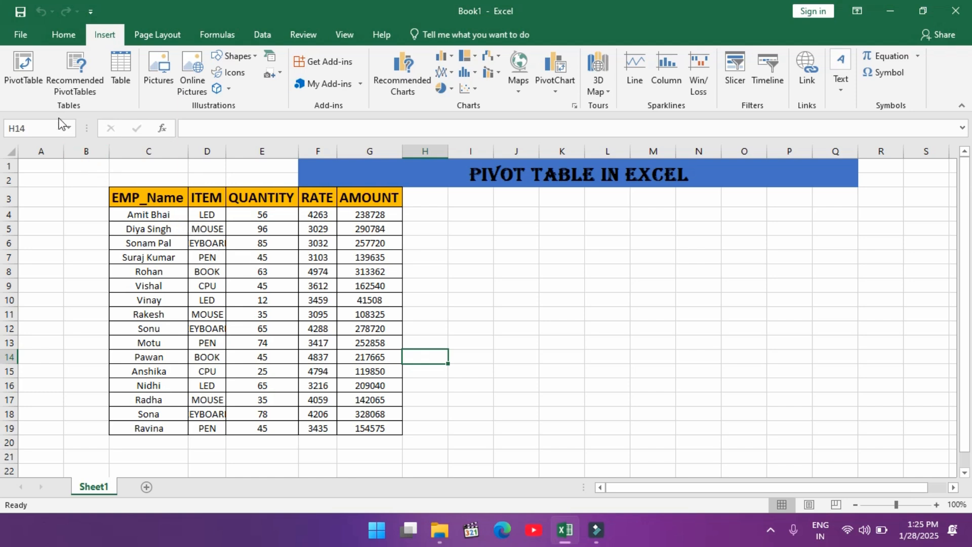
Step: Create a PivotTable from Sheet1 range C3:G19 on a new worksheet and close its field list
click(30, 78)
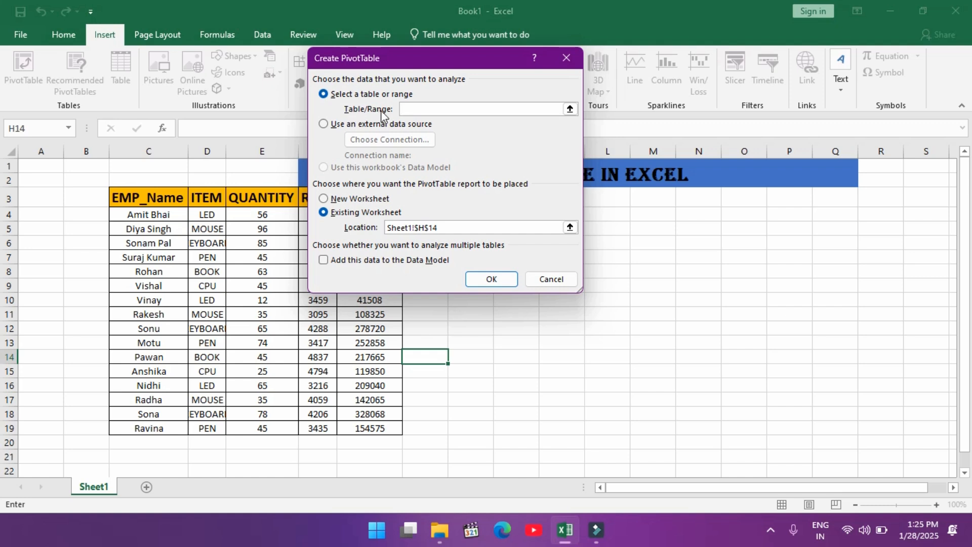
click(569, 109)
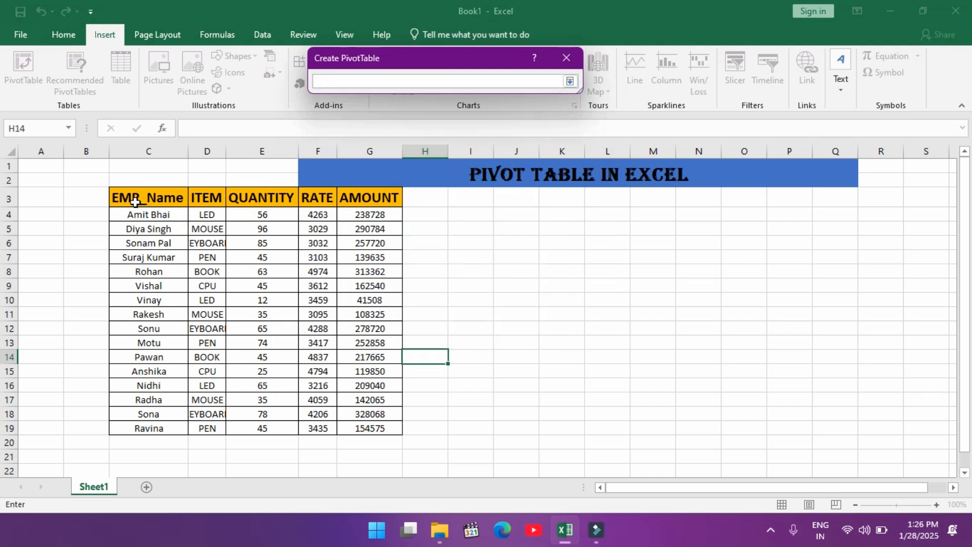
drag(126, 196, 378, 427)
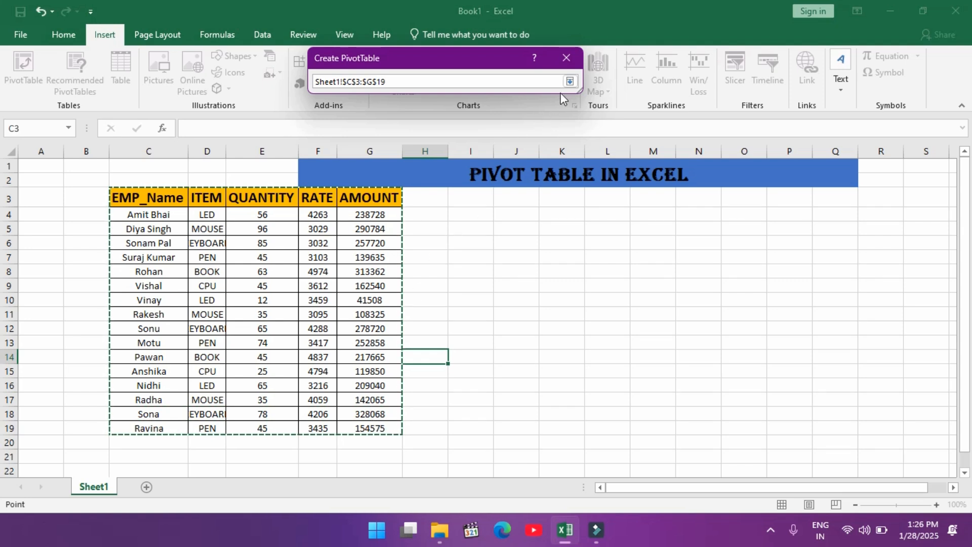
click(570, 82)
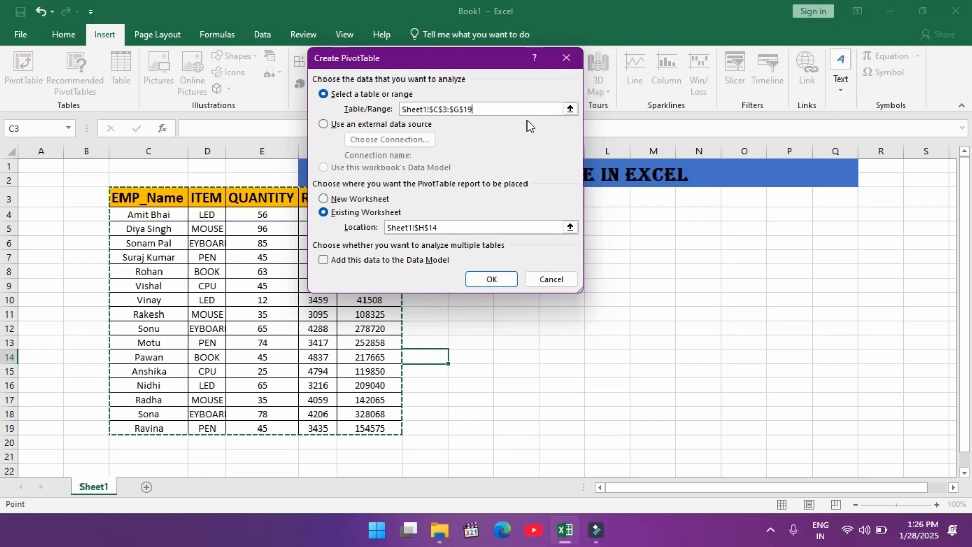
click(364, 199)
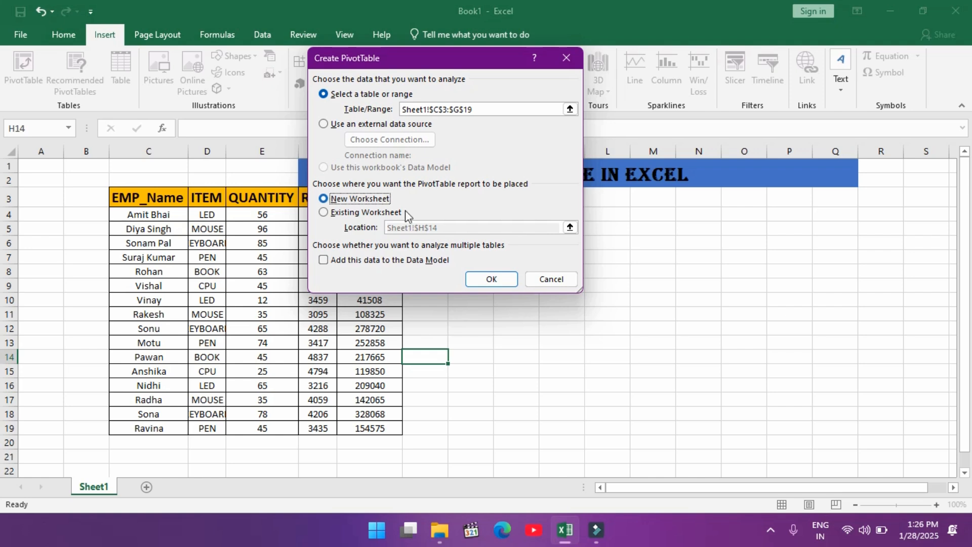
click(481, 278)
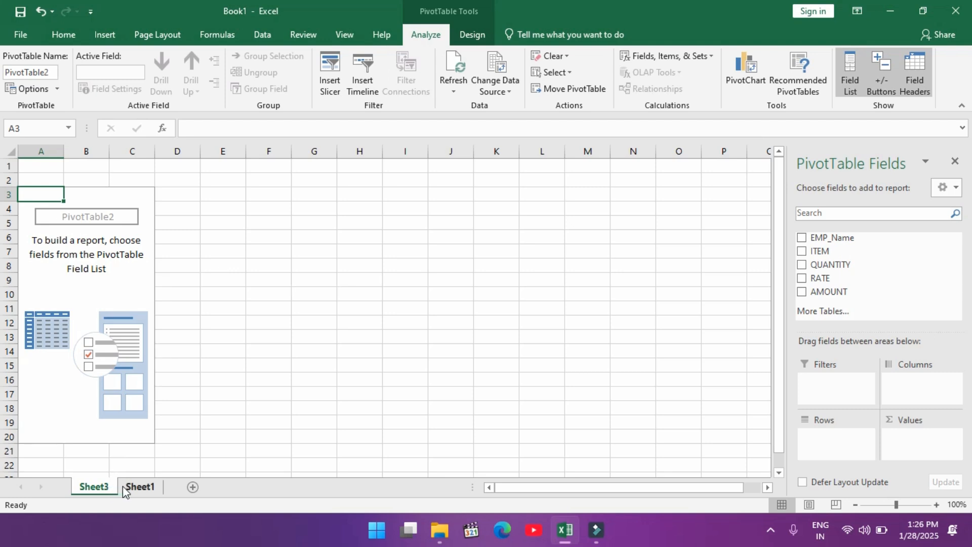
click(955, 161)
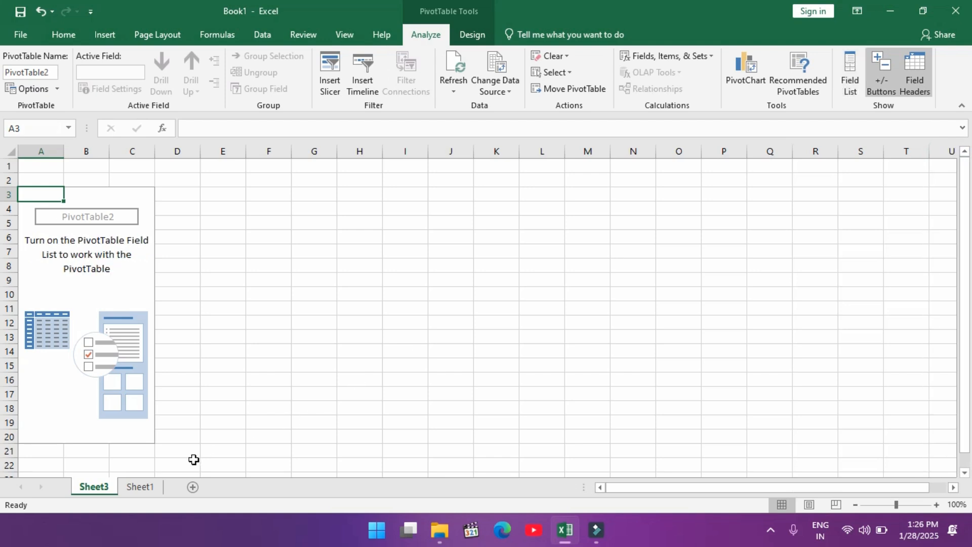
Step: Create another PivotTable on a new worksheet, using the preselected range C3:G19 of Sheet1 as its source
click(147, 487)
drag(129, 199, 373, 428)
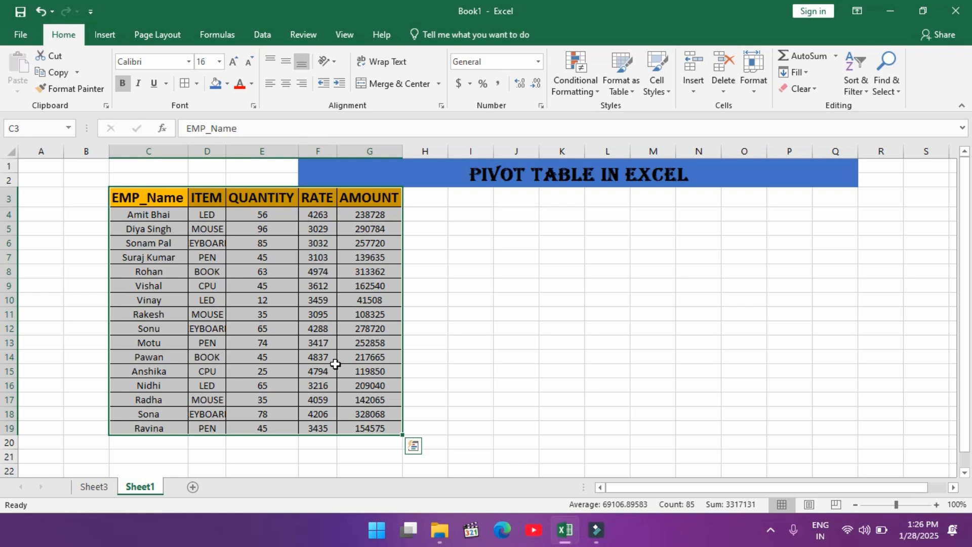
click(106, 35)
click(37, 71)
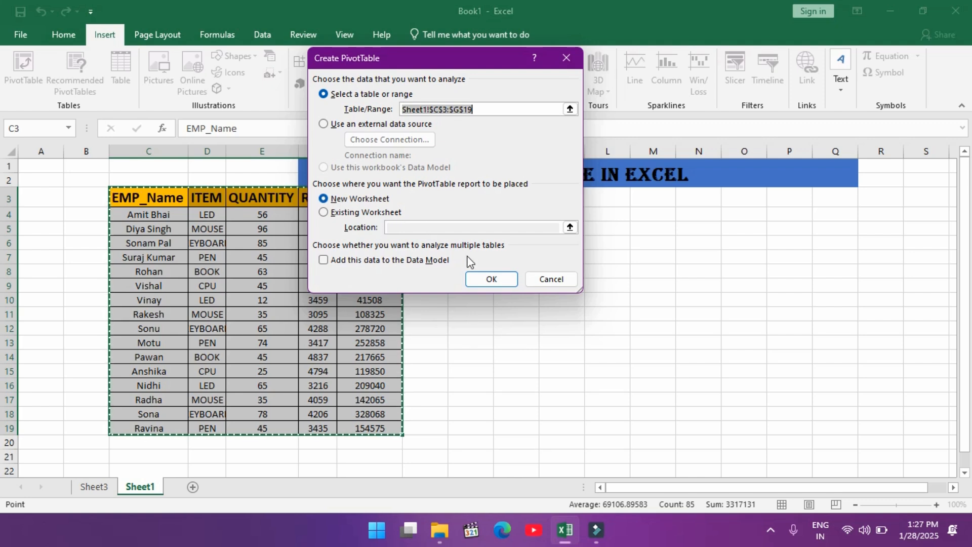
click(492, 280)
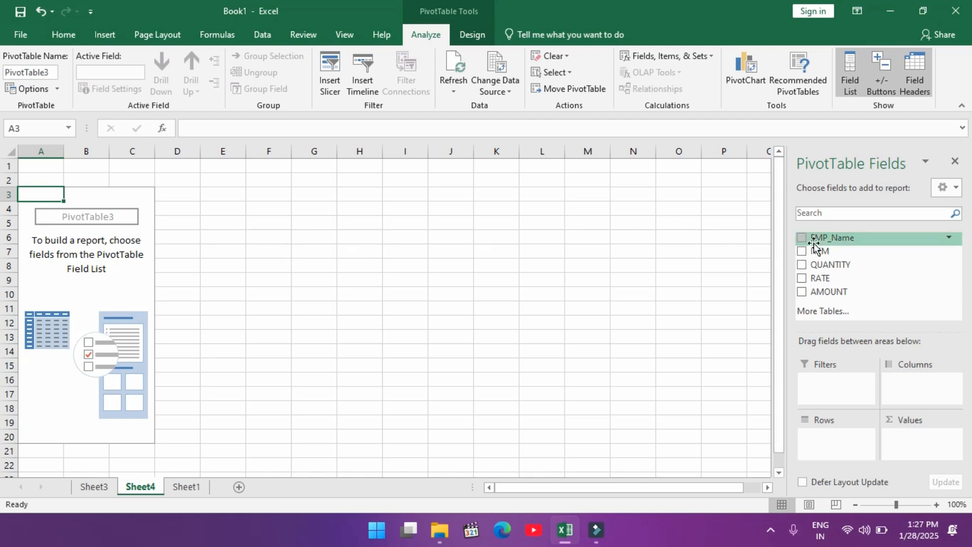
Step: Lay out the PivotTable with EMP_Name in Rows, ITEM in Filters and AMOUNT in Values
drag(801, 237, 828, 436)
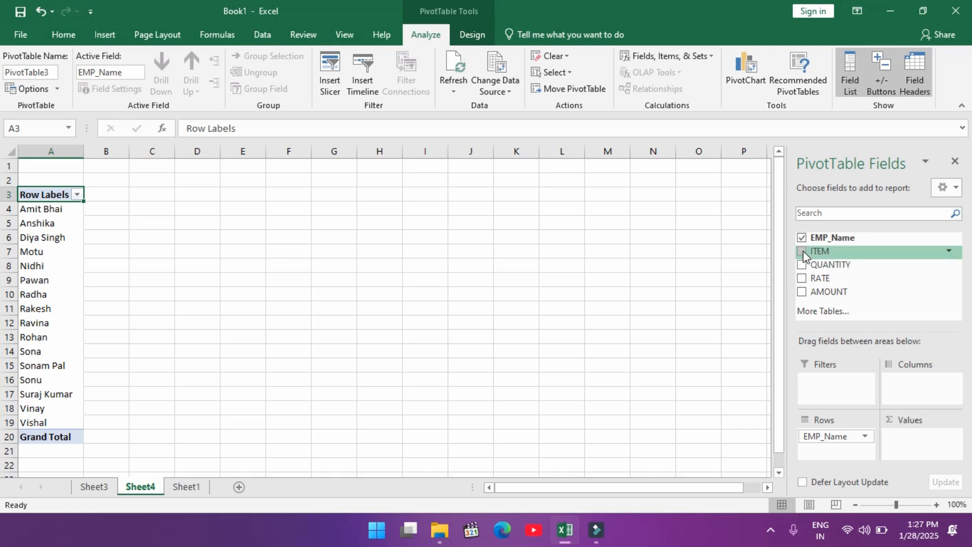
drag(803, 251, 813, 380)
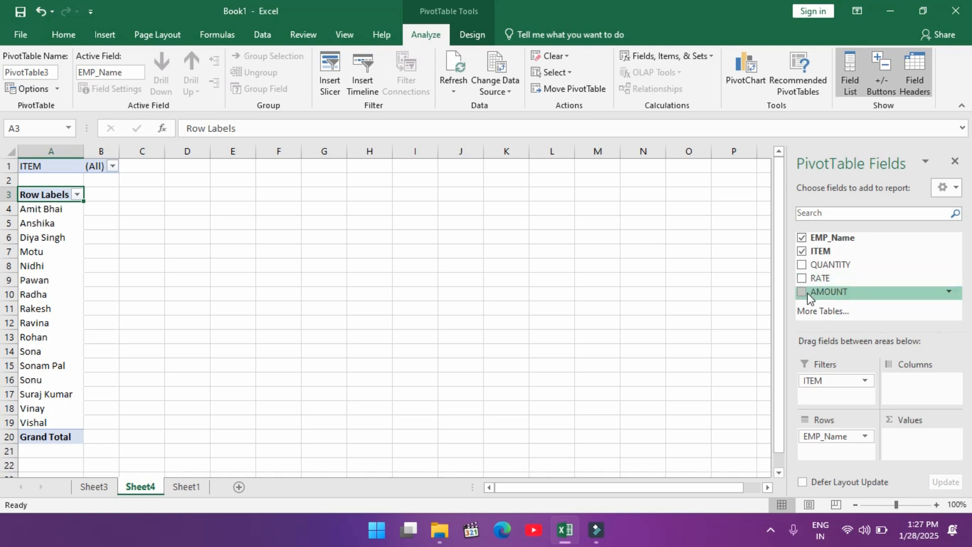
drag(802, 298, 914, 436)
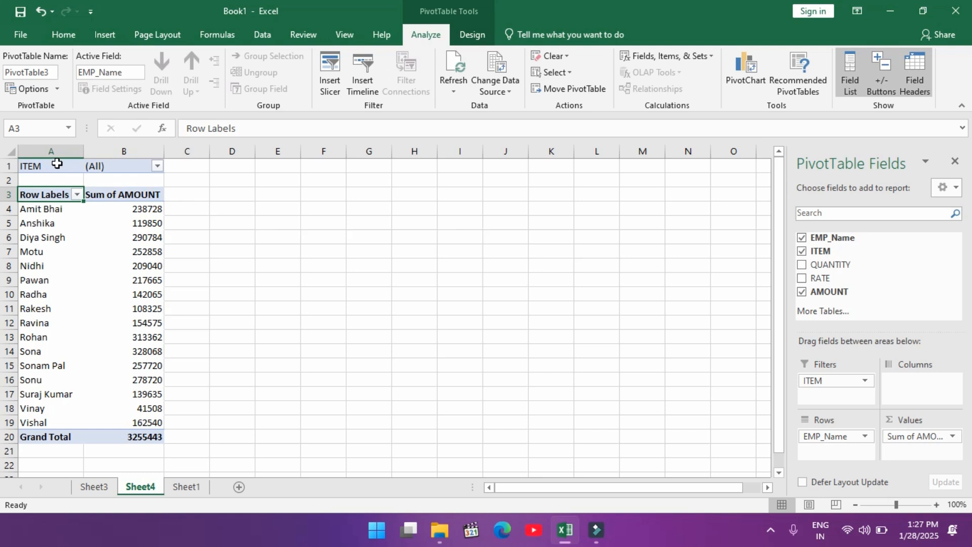
Step: Filter the PivotTable by ITEM to BOOK and inspect the first employee's amount
click(158, 167)
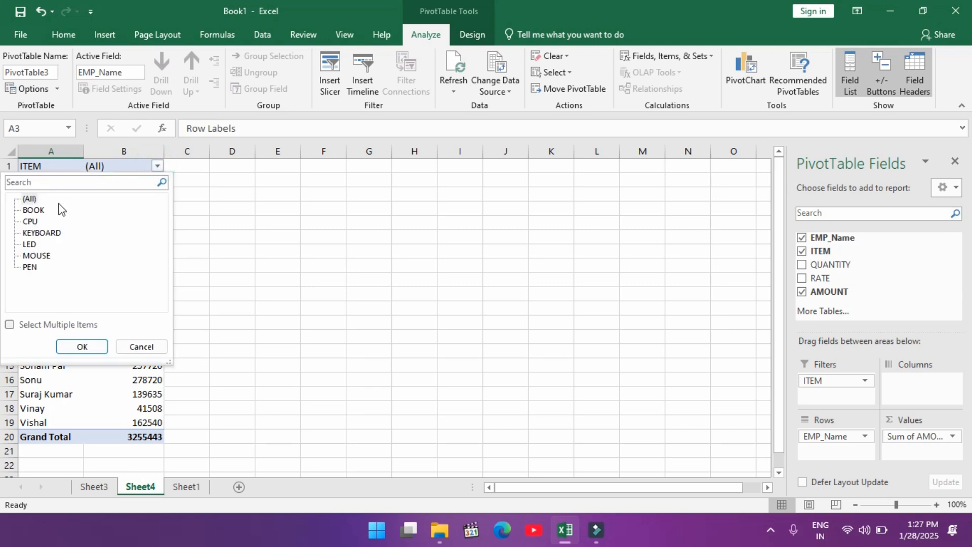
click(35, 210)
click(83, 347)
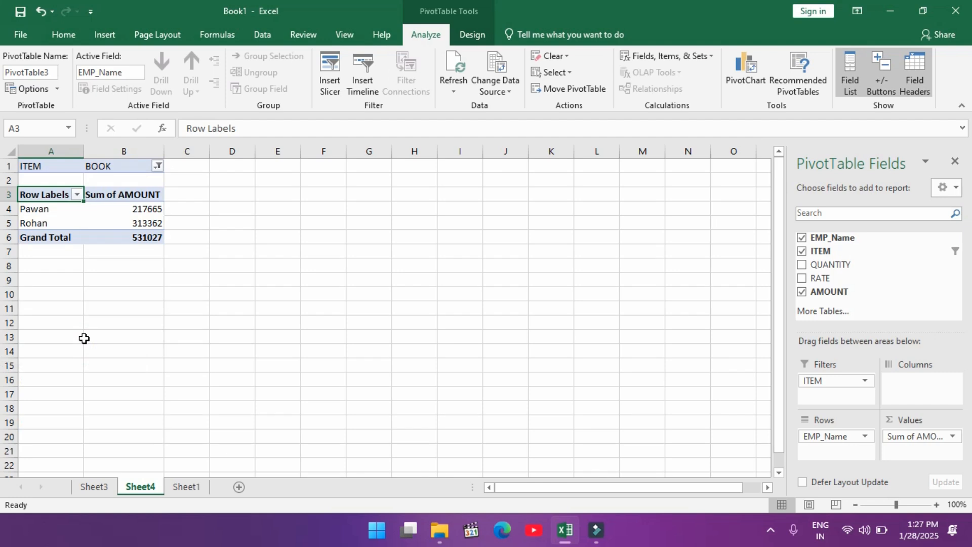
click(33, 209)
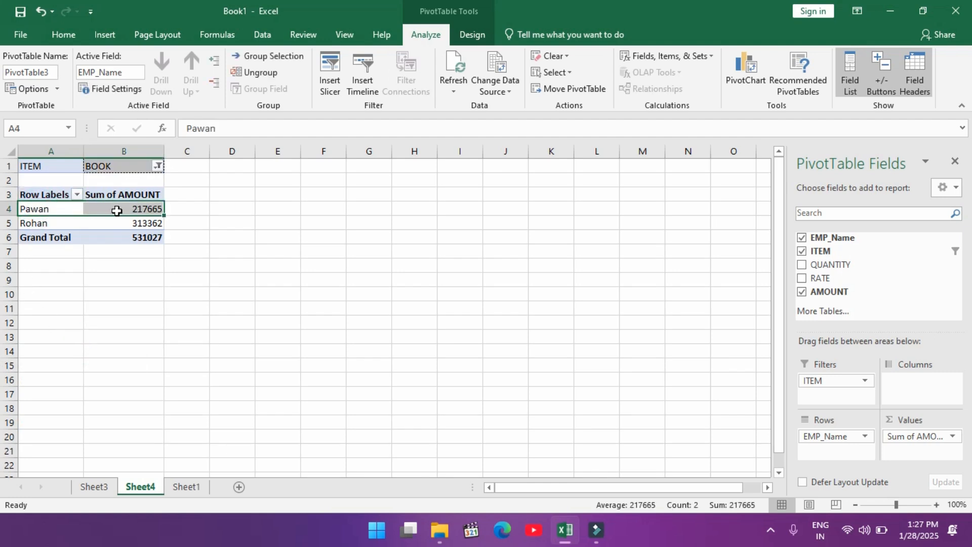
mouse_move(144, 209)
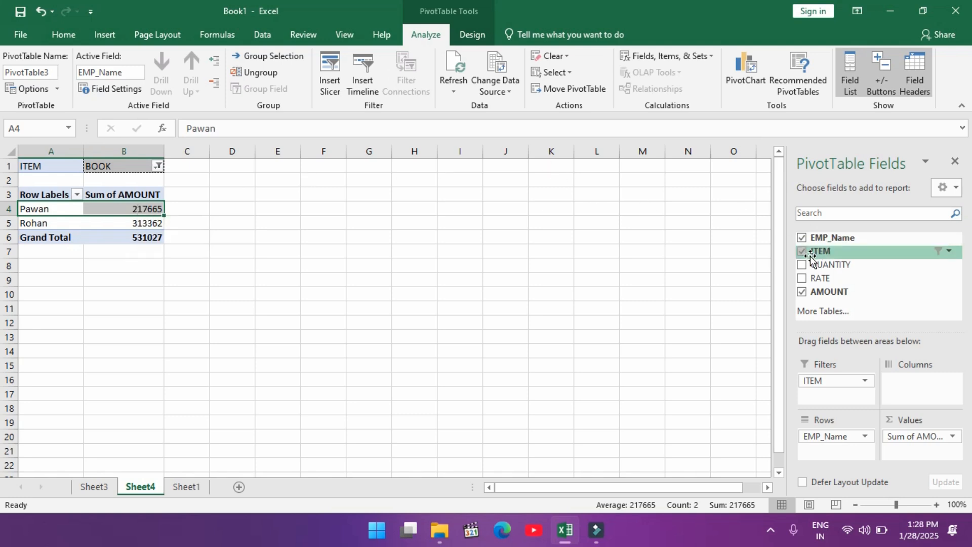
Step: Add QUANTITY to the PivotTable's Values ahead of AMOUNT and check the first employee's quantity and amount
drag(807, 263, 906, 434)
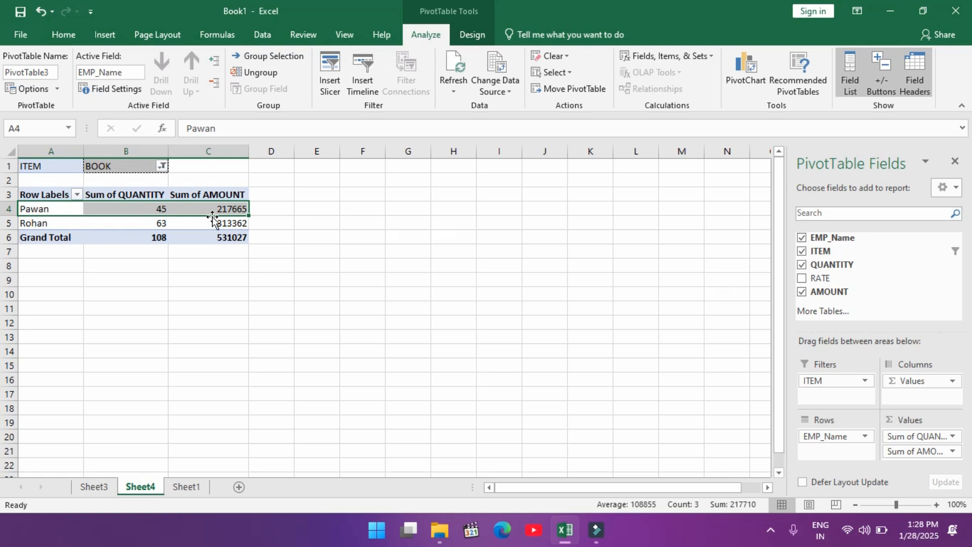
click(184, 222)
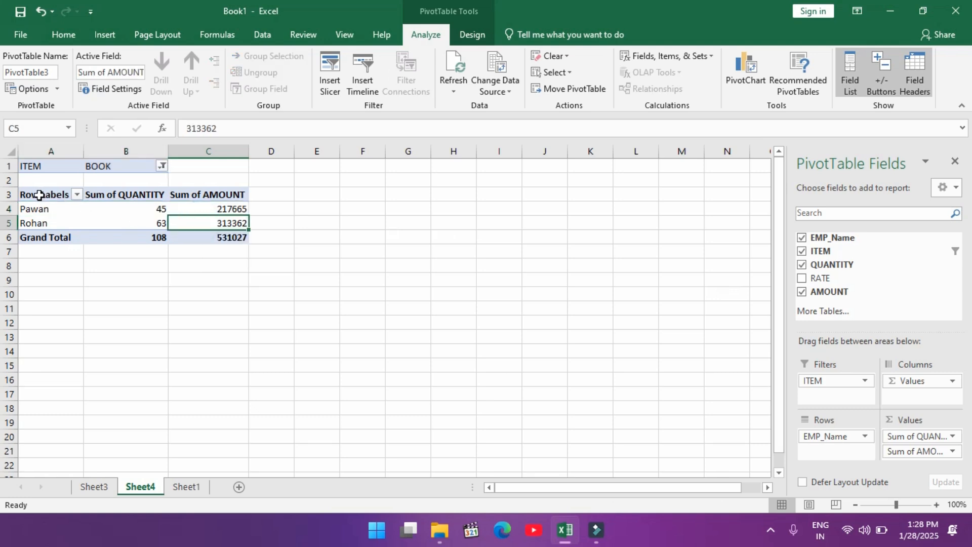
click(32, 208)
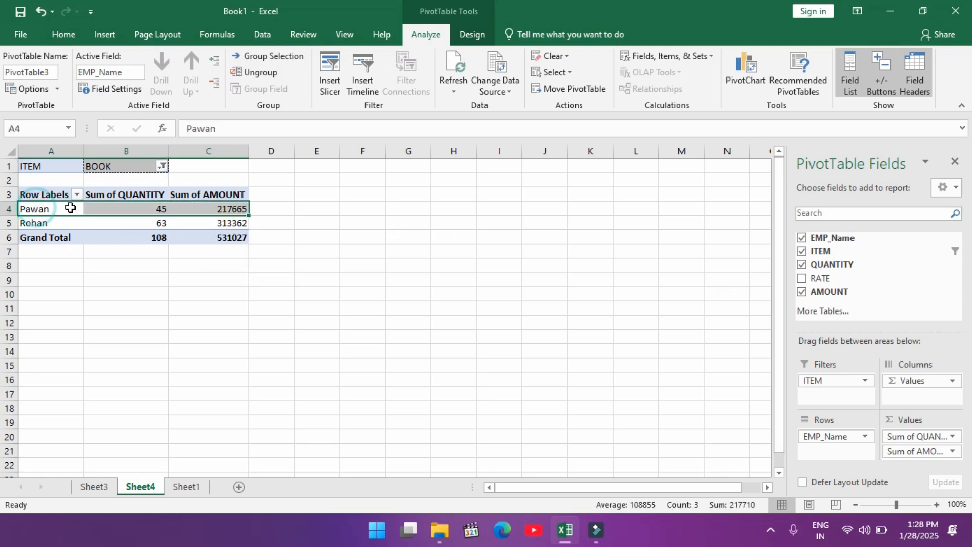
click(114, 207)
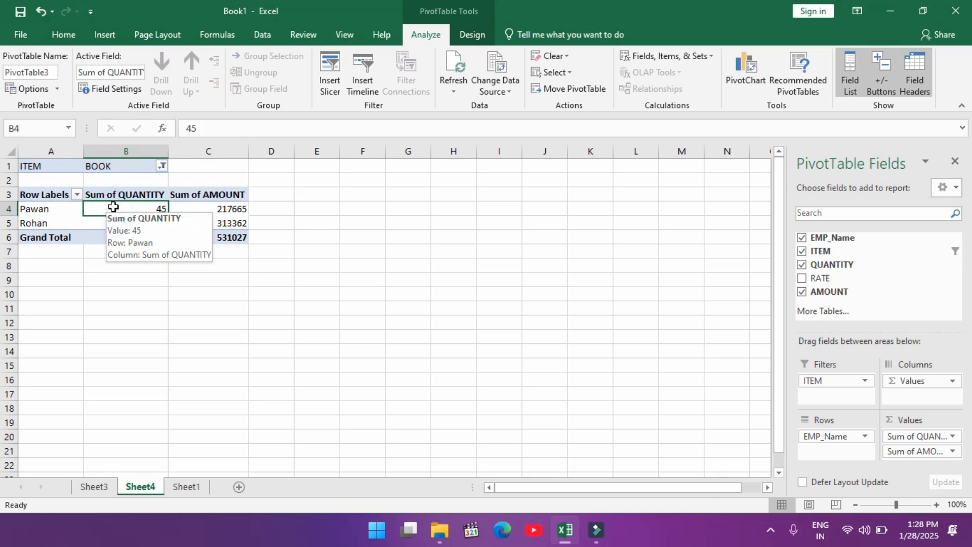
click(198, 210)
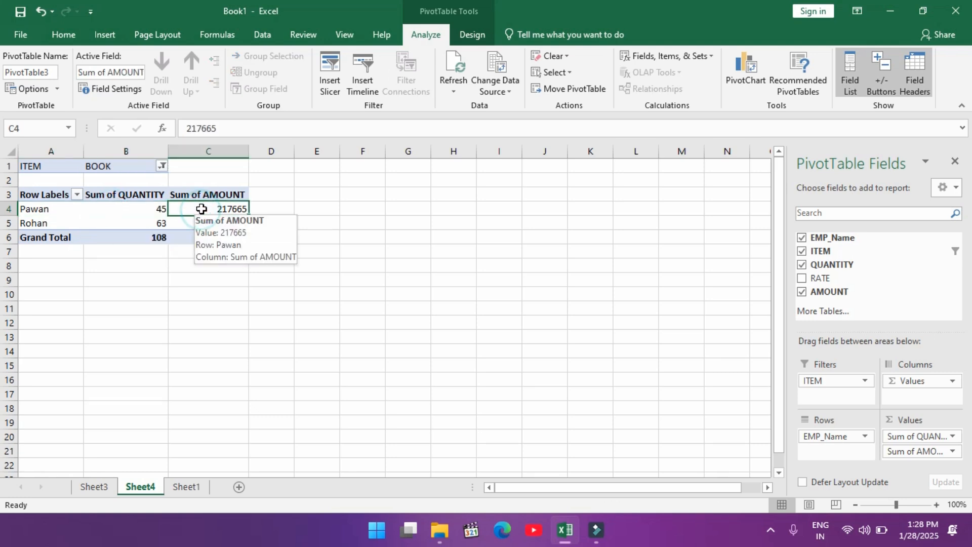
Step: Switch the ITEM filter to PEN and review the employees' quantities, amounts and grand totals
click(162, 168)
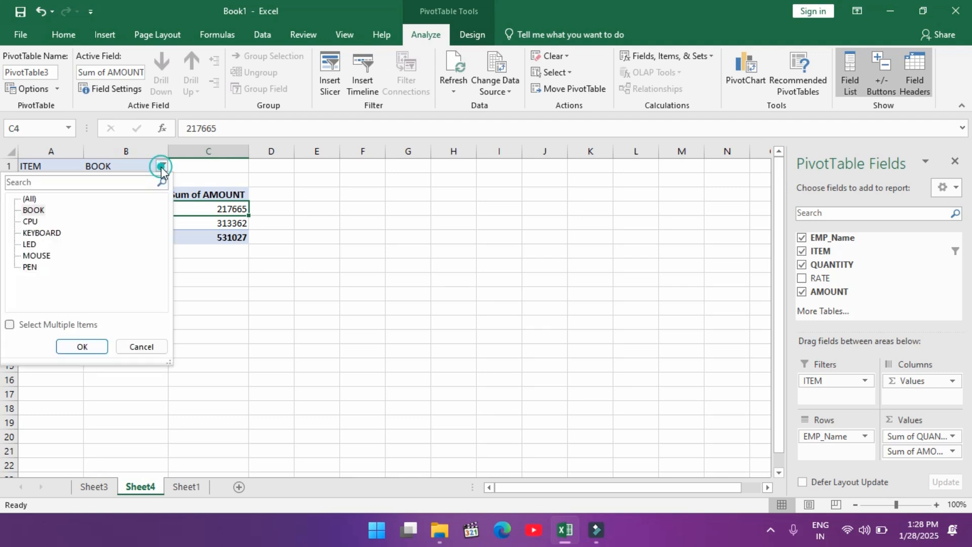
click(31, 268)
click(83, 346)
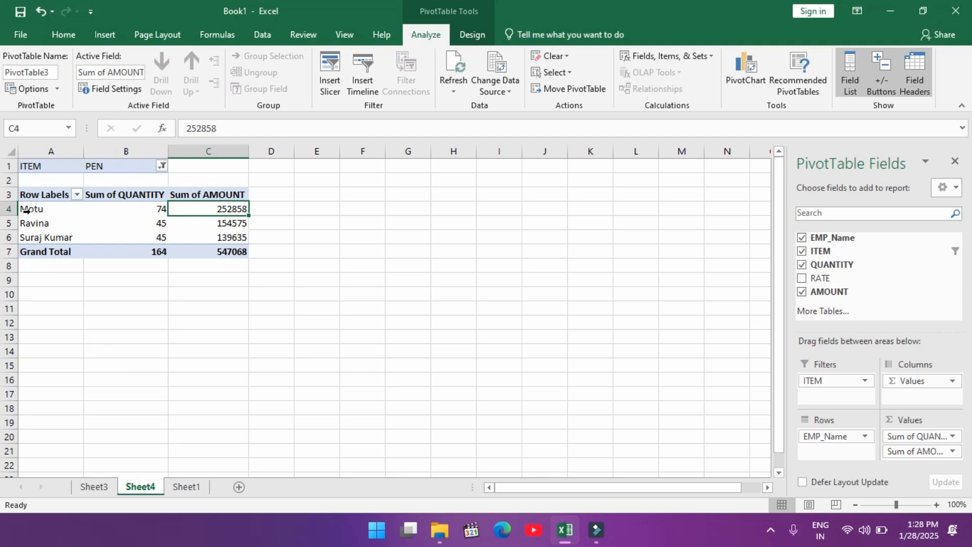
click(28, 209)
drag(125, 205, 130, 248)
drag(210, 209, 218, 232)
click(212, 251)
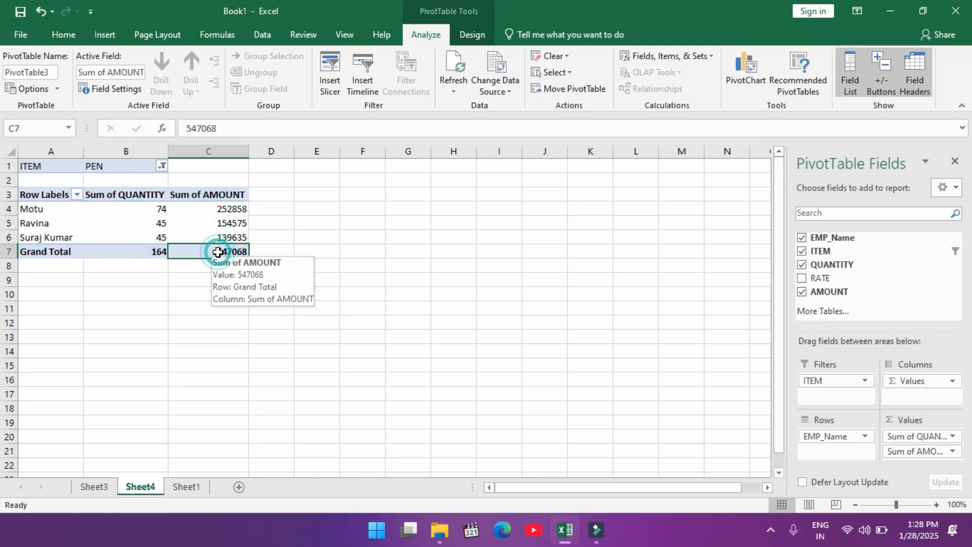
click(158, 250)
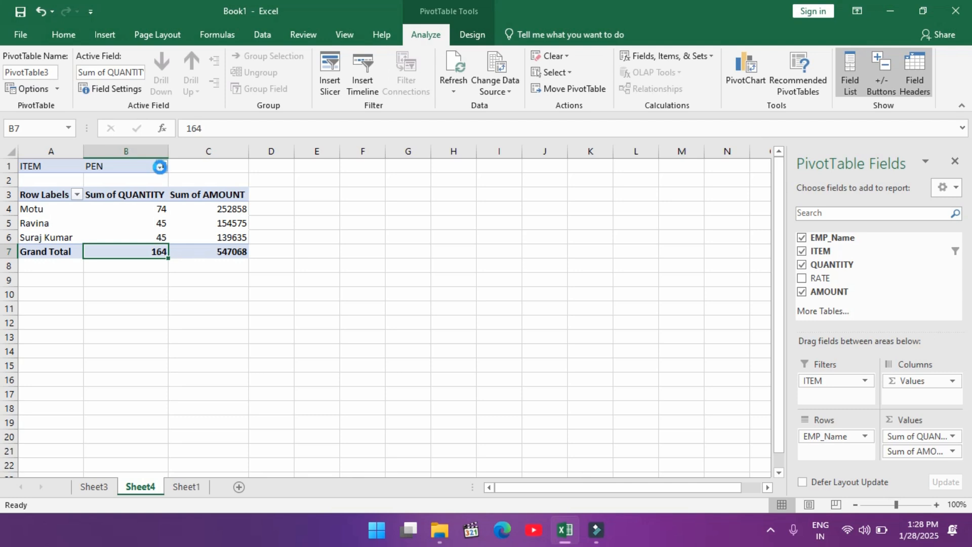
Step: Reset the PivotTable's ITEM filter to (All)
click(162, 167)
click(30, 199)
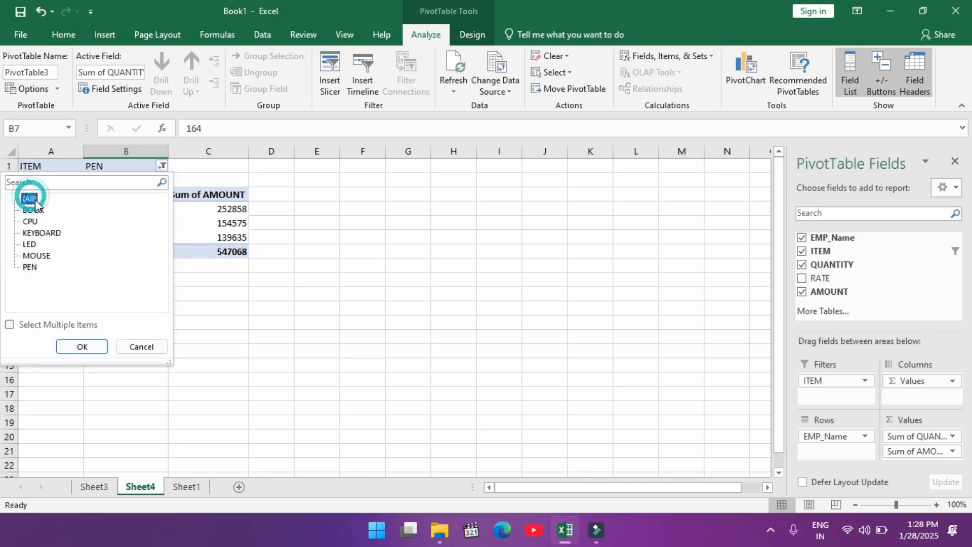
click(84, 346)
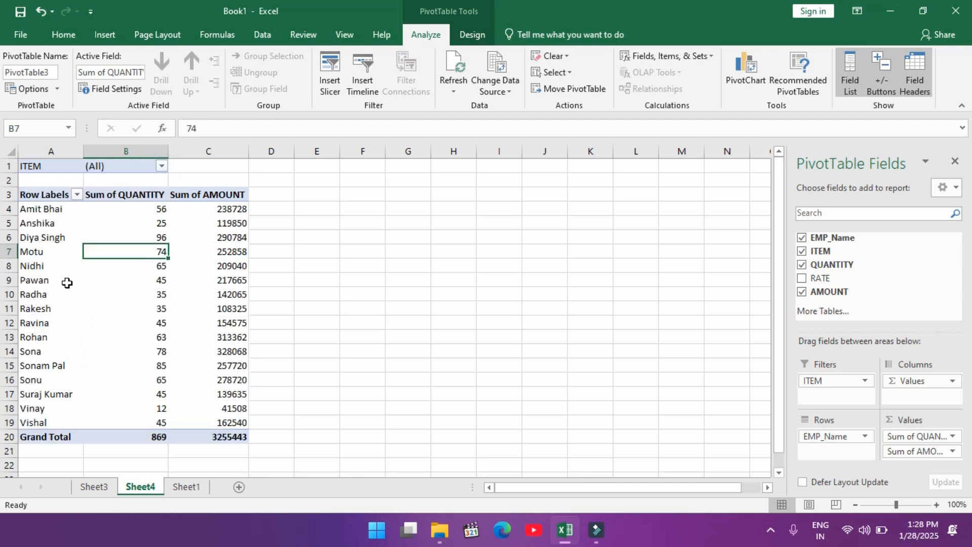
Step: Review the employees' quantities and amounts and both grand totals in the unfiltered PivotTable
drag(36, 208, 43, 280)
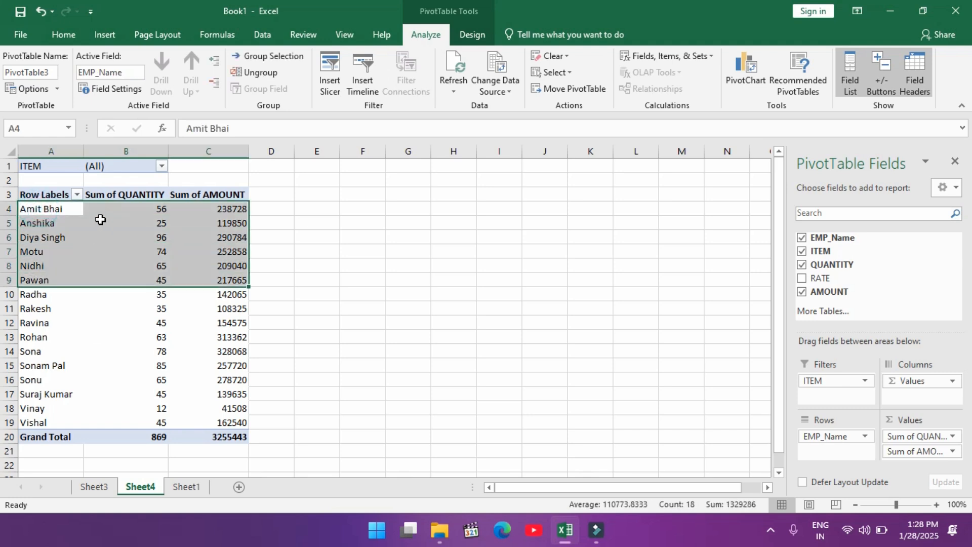
drag(119, 206, 133, 237)
drag(226, 209, 226, 416)
click(219, 436)
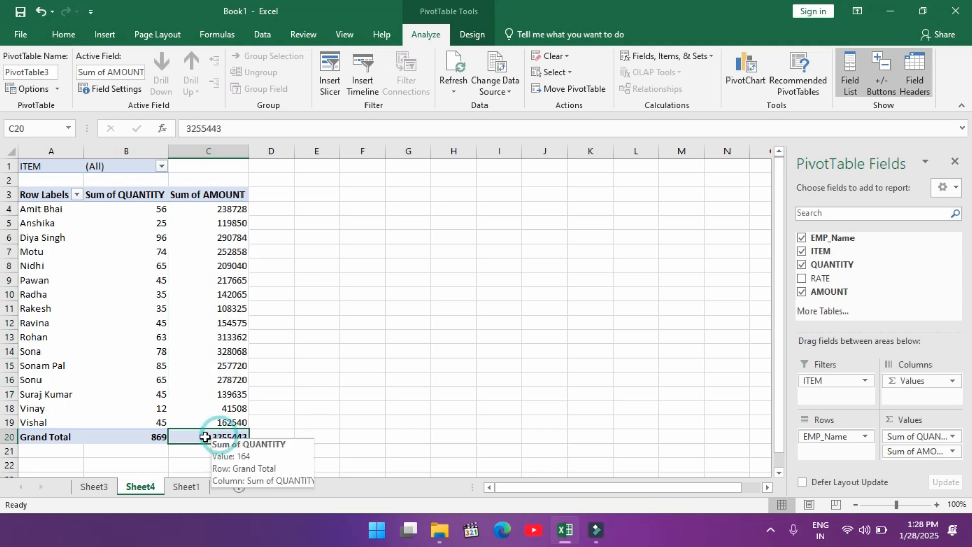
click(157, 439)
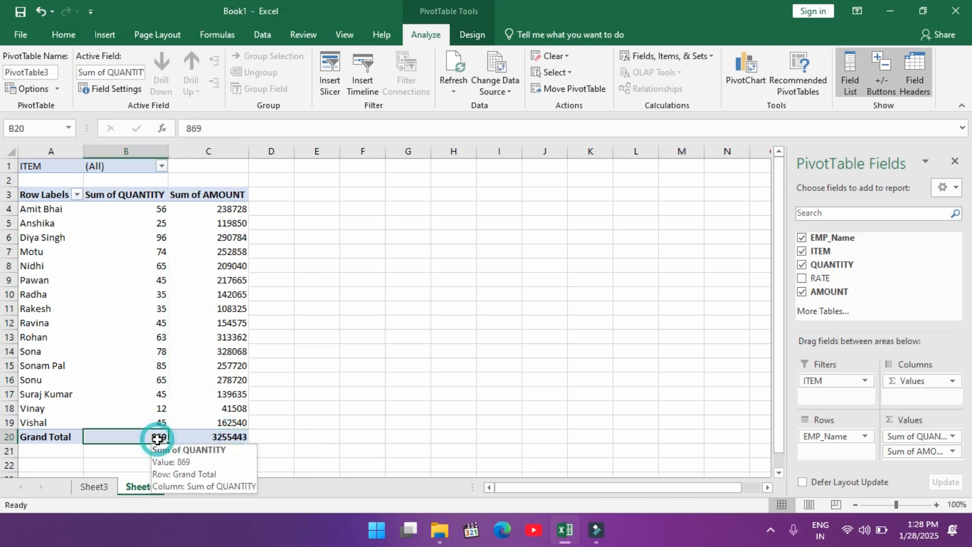
click(217, 437)
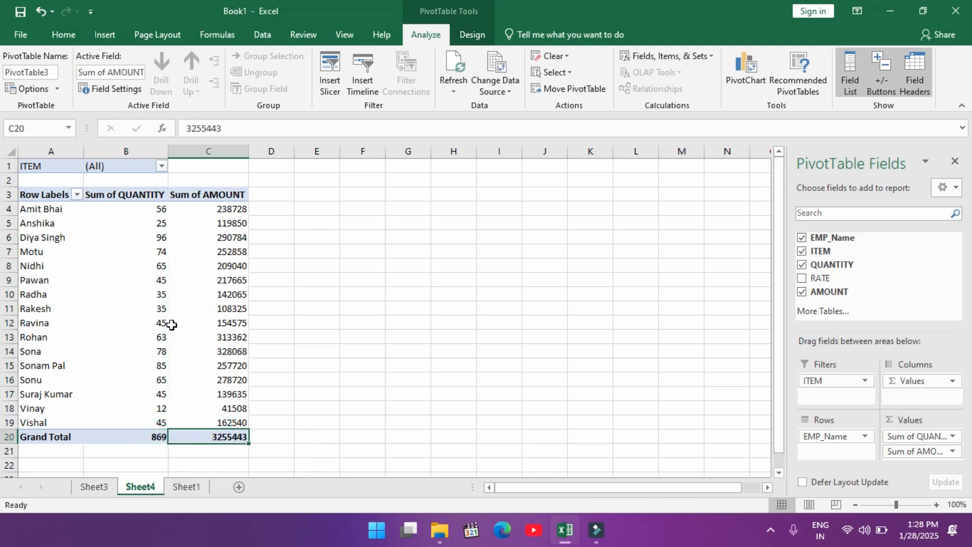
mouse_move(146, 252)
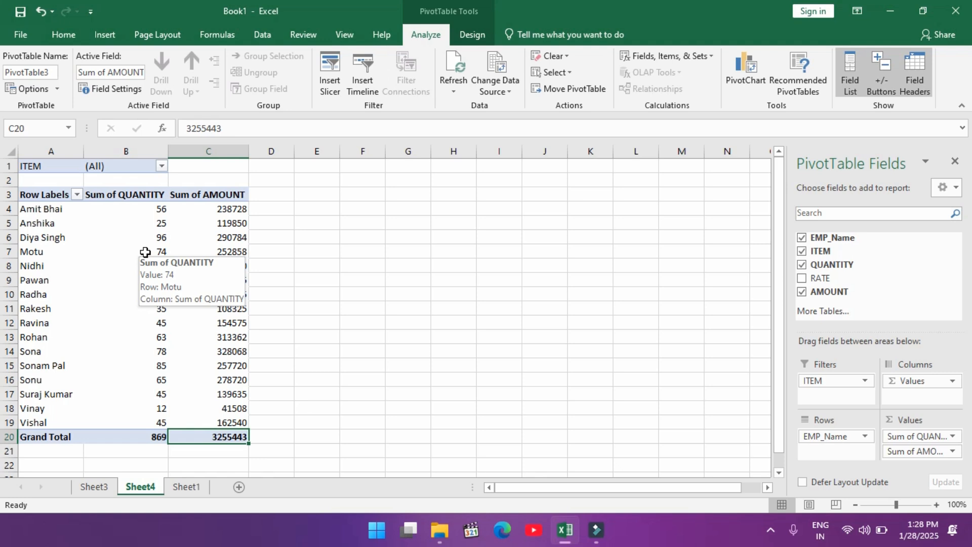
Step: Convert the employee sales data in C3:G19 on Sheet1 into an Excel table with headers
click(115, 36)
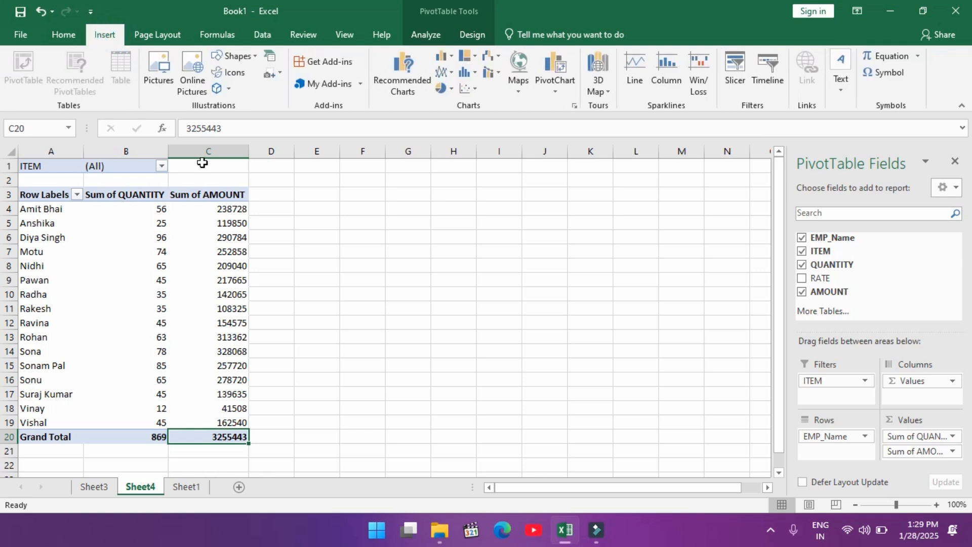
click(100, 494)
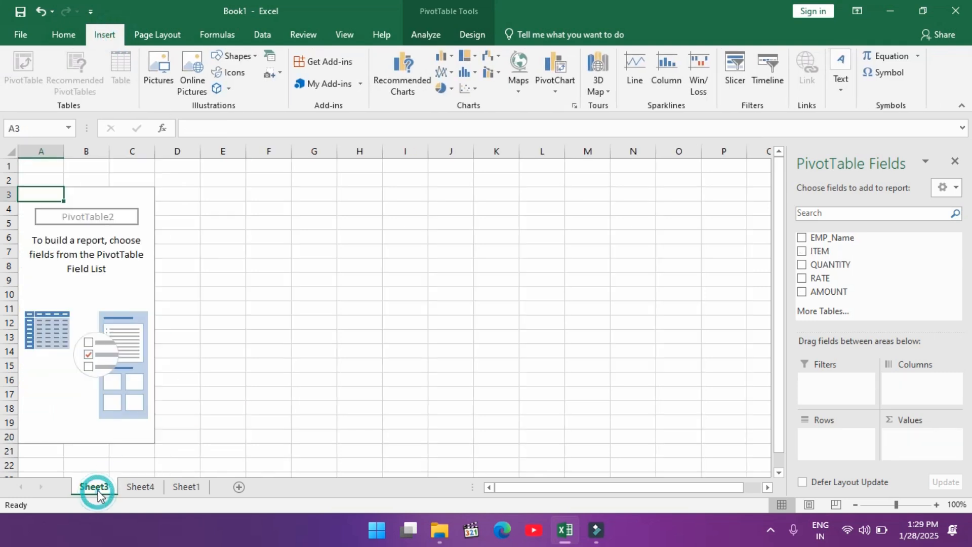
click(177, 491)
click(450, 282)
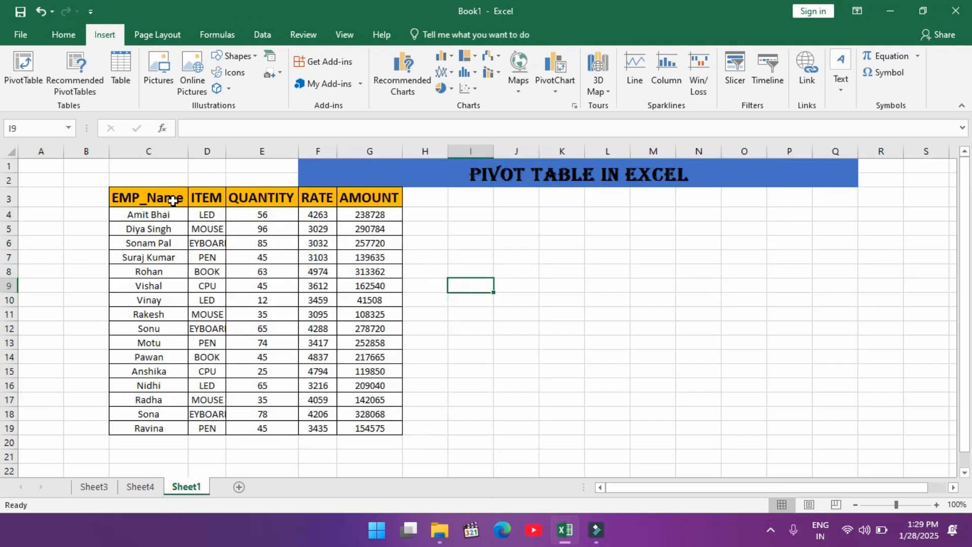
drag(144, 198, 383, 427)
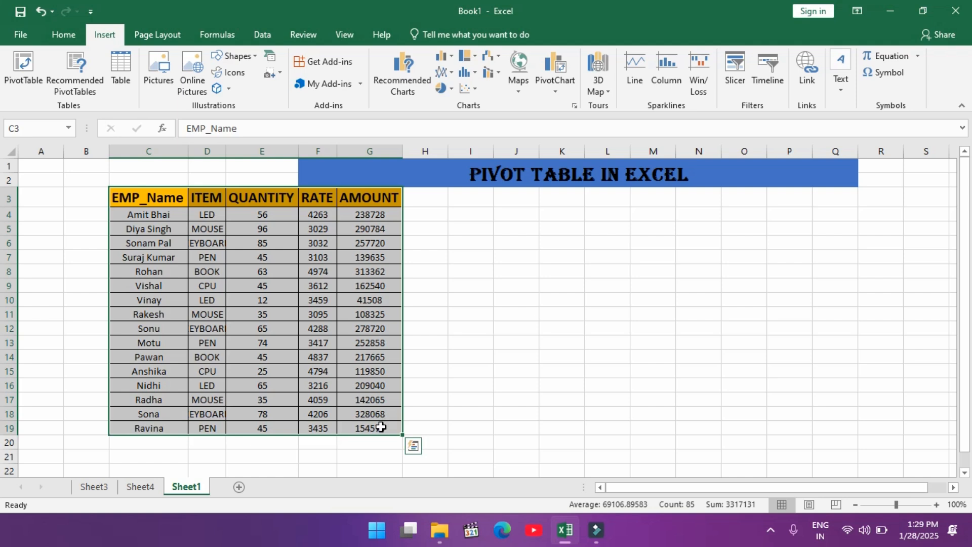
click(127, 77)
click(416, 215)
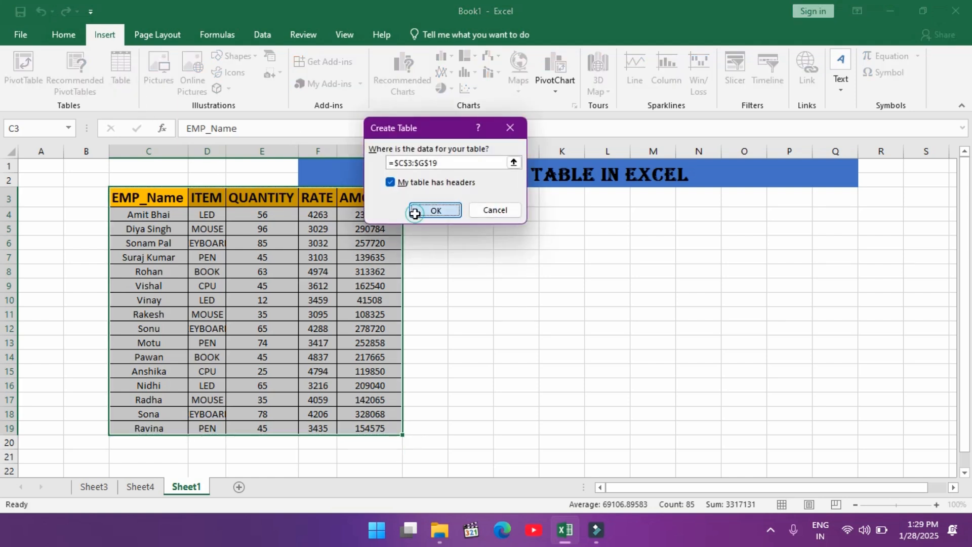
click(285, 241)
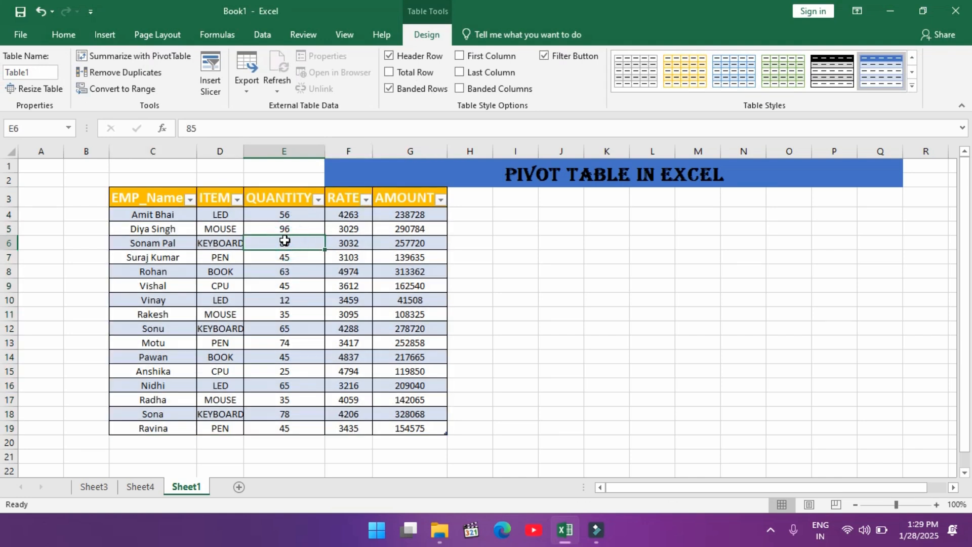
Step: Apply a gold banded style from the Medium group to the employee sales table
click(498, 259)
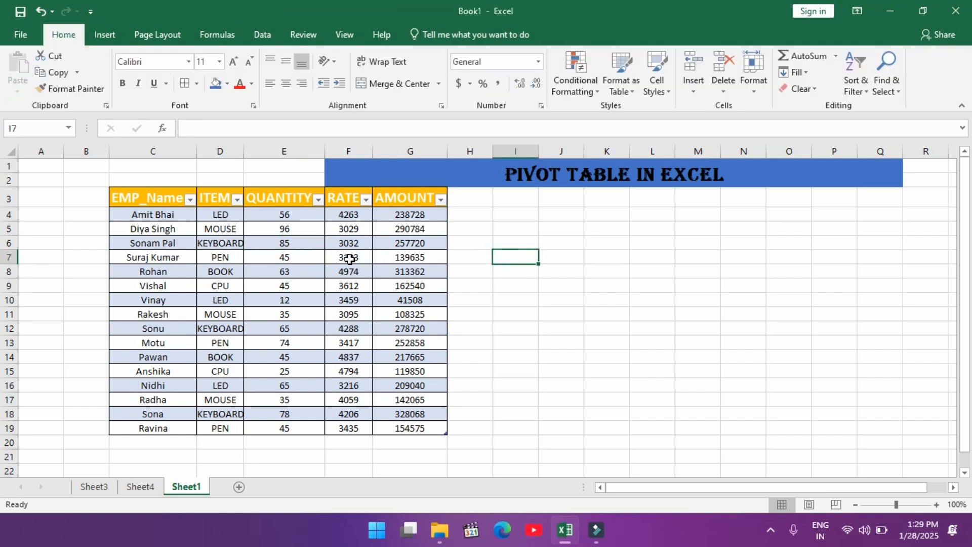
click(349, 259)
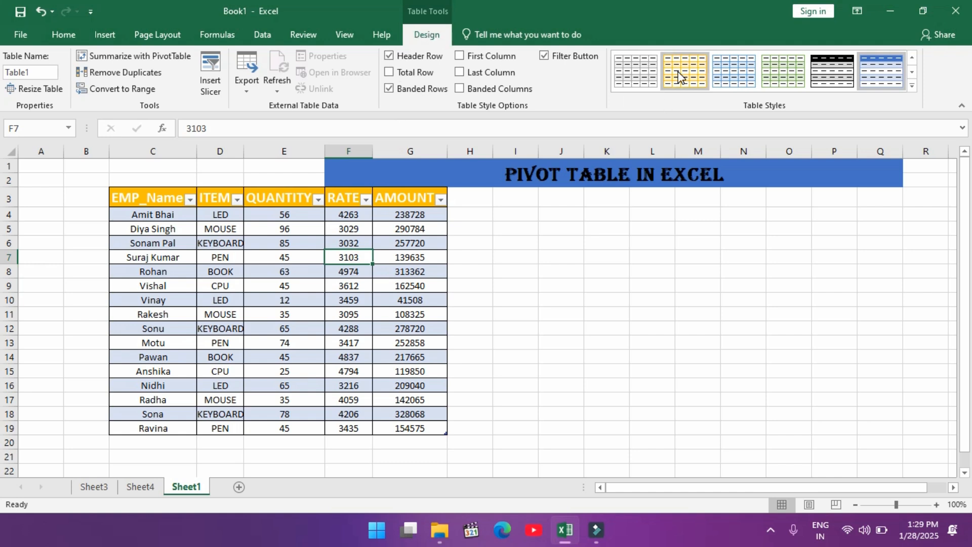
click(880, 76)
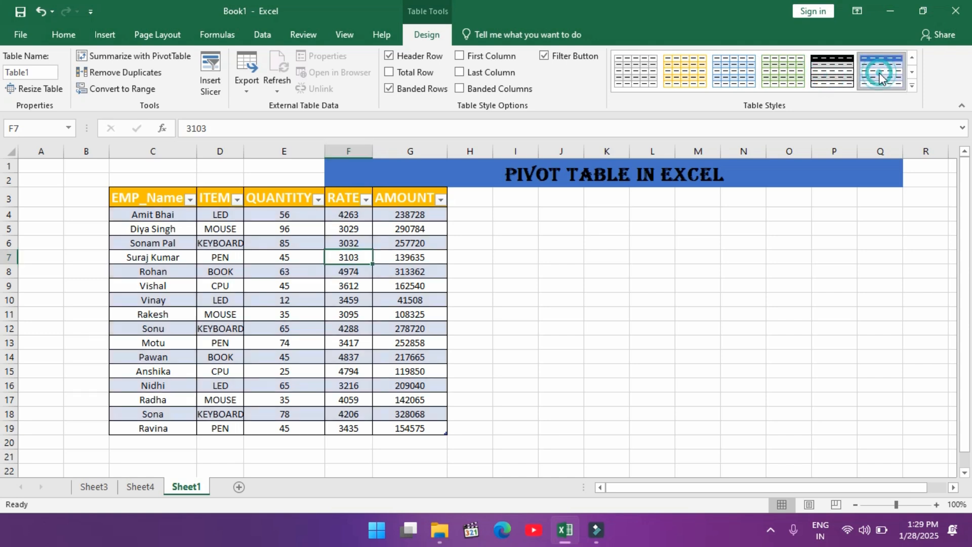
click(908, 82)
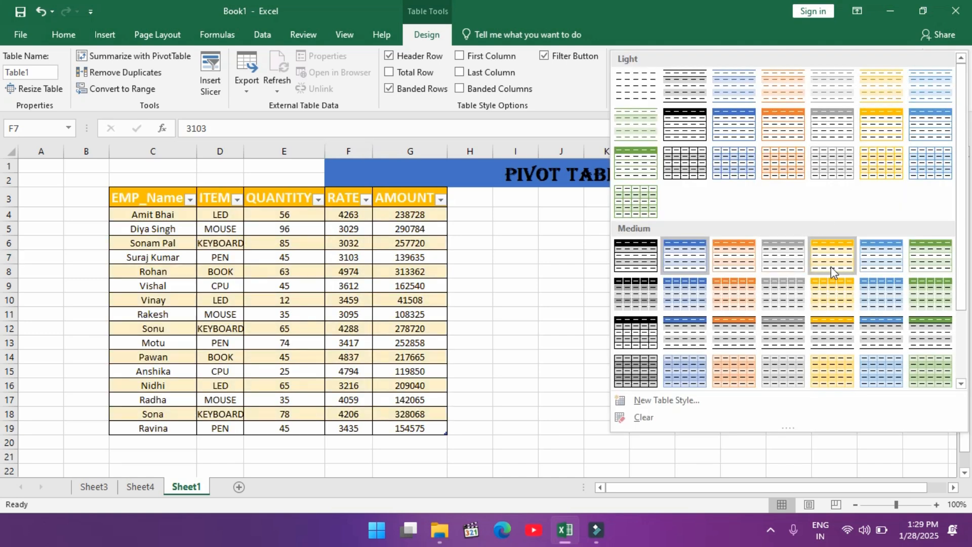
click(781, 366)
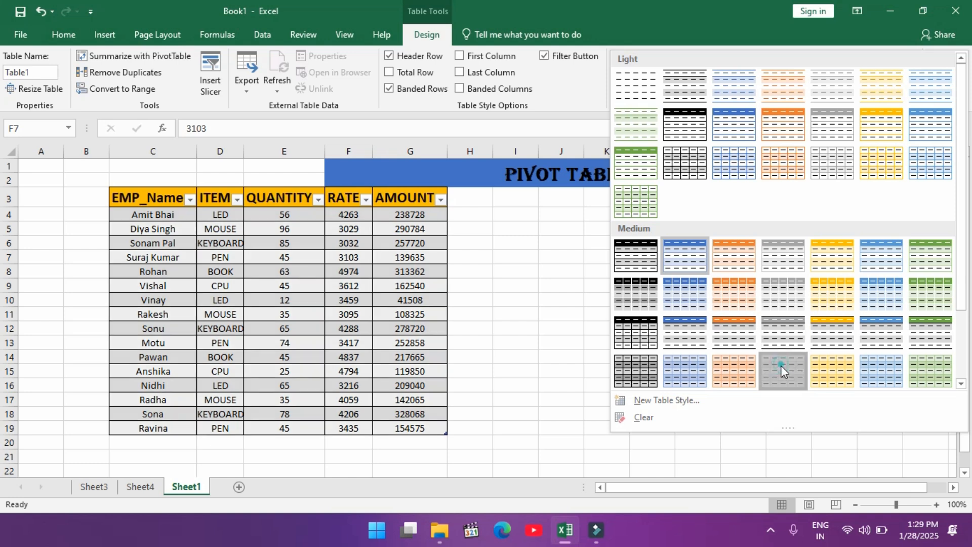
click(898, 74)
click(552, 356)
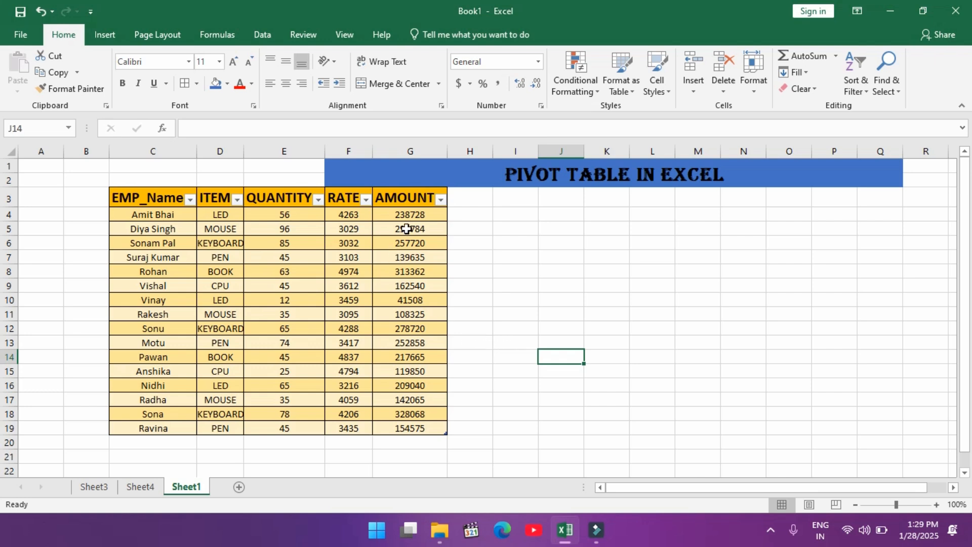
Step: Go over the QUANTITY, RATE and AMOUNT values and clear the contents of the AMOUNT column, G4:G19
drag(404, 217, 400, 426)
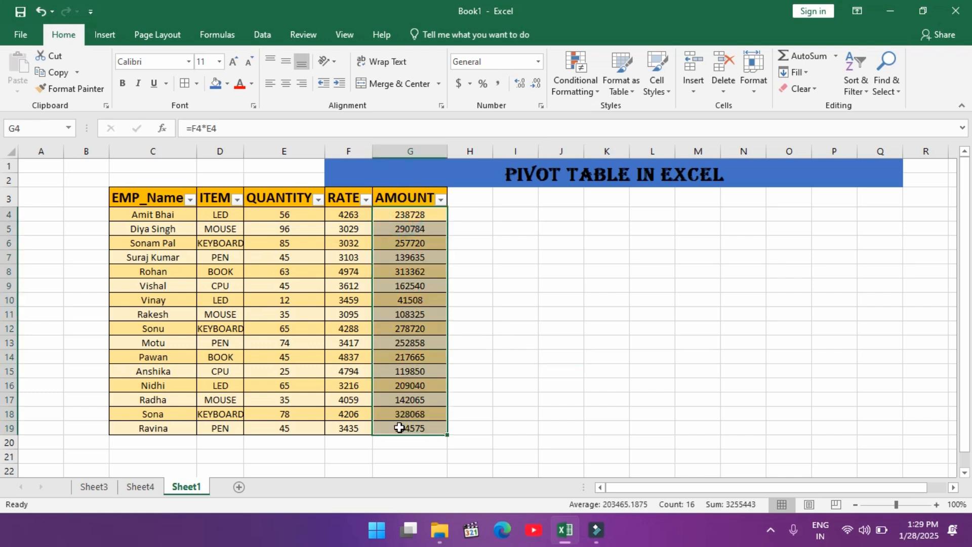
drag(282, 215, 294, 429)
drag(346, 216, 341, 426)
drag(406, 215, 412, 428)
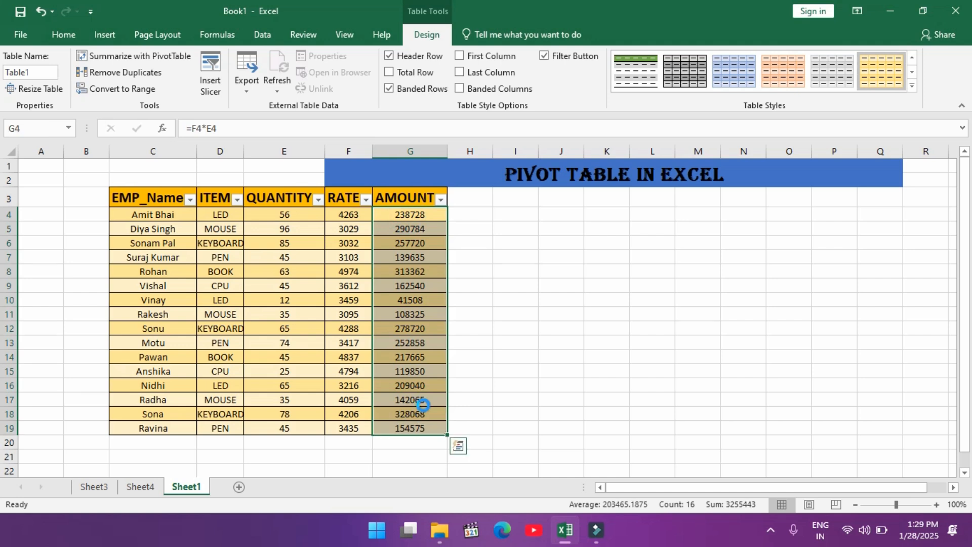
key(Delete)
click(411, 215)
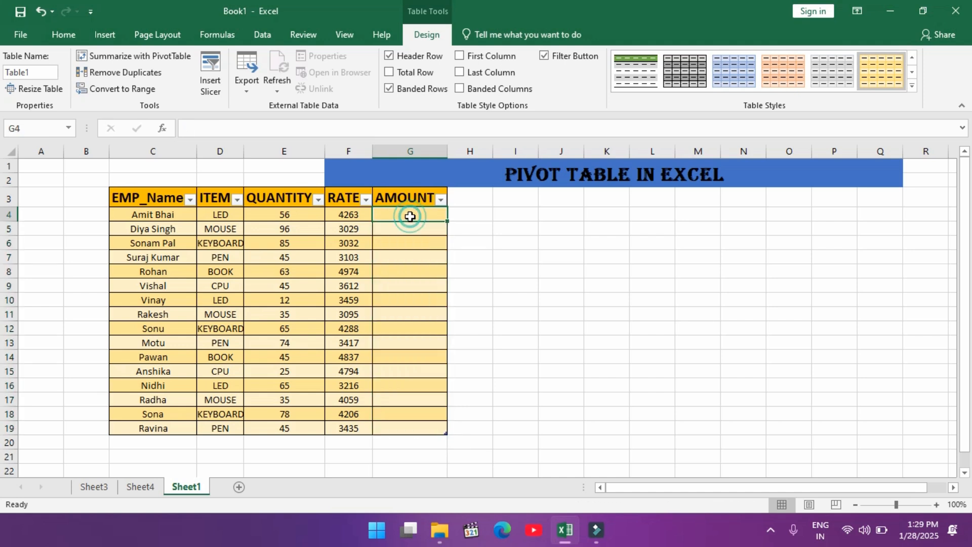
text(=)
click(343, 214)
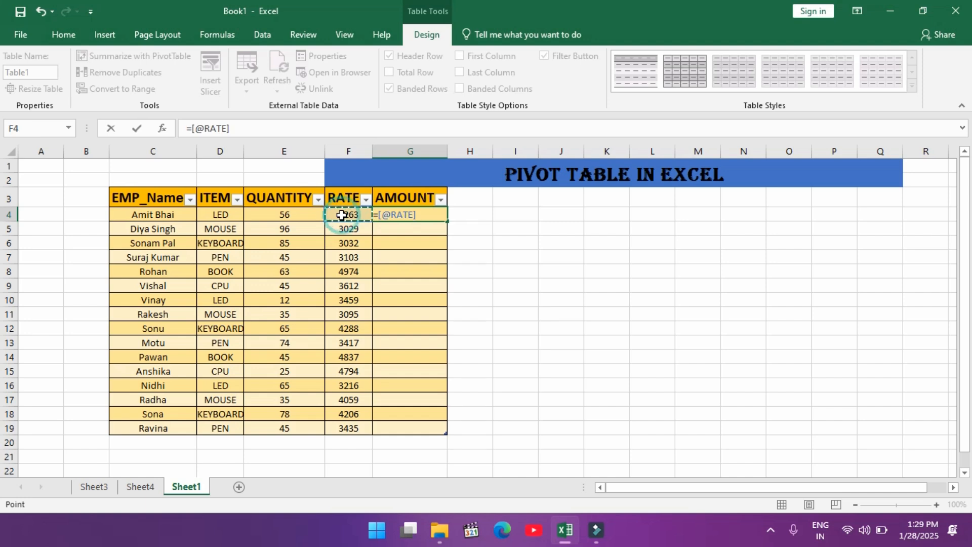
text(*)
click(294, 214)
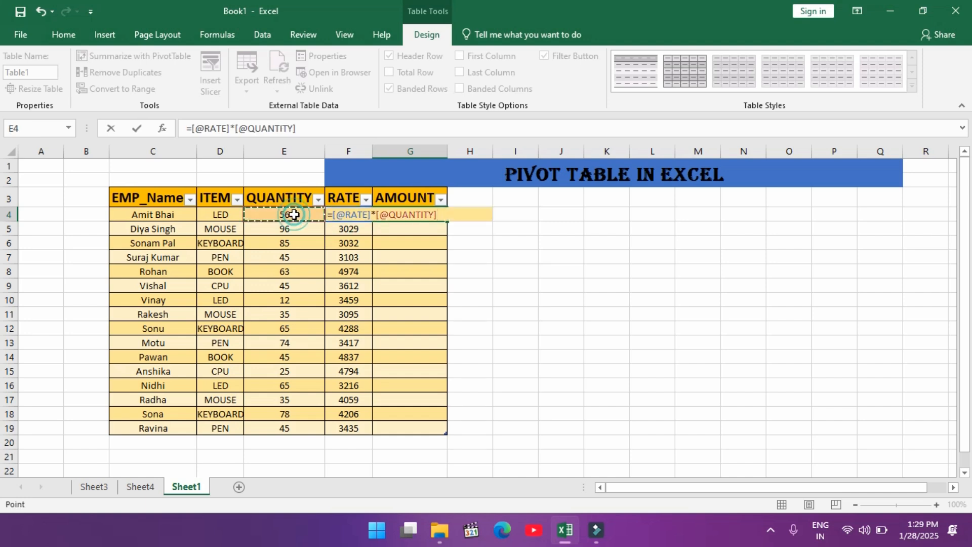
key(Return)
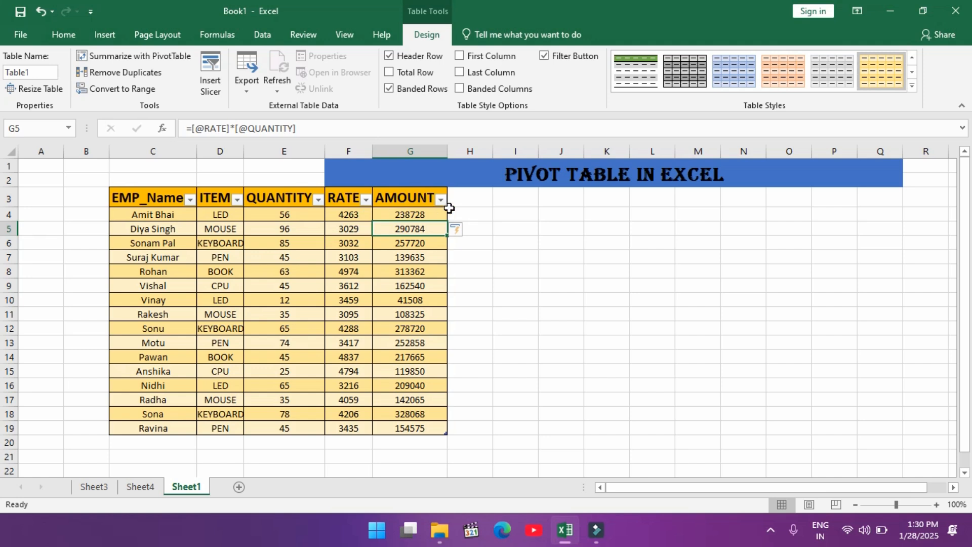
click(470, 213)
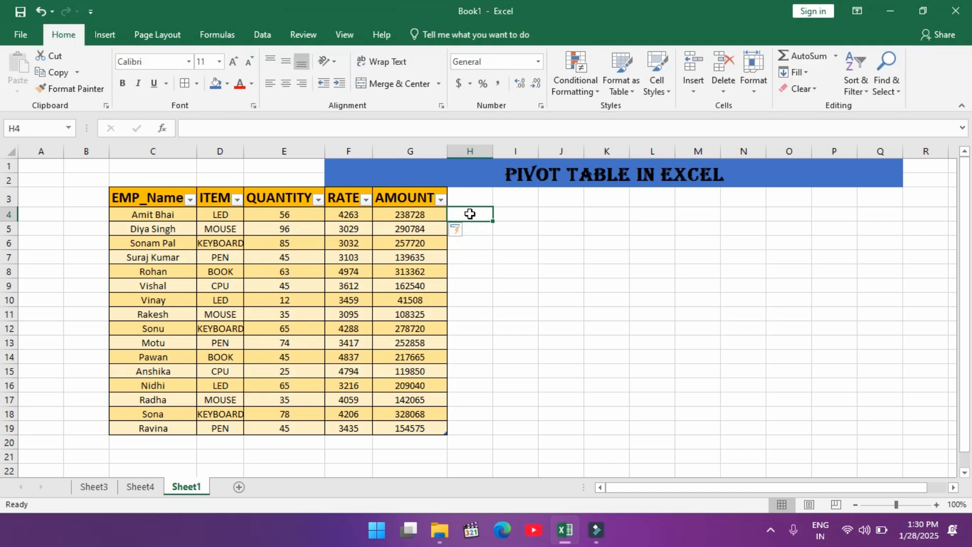
text(=)
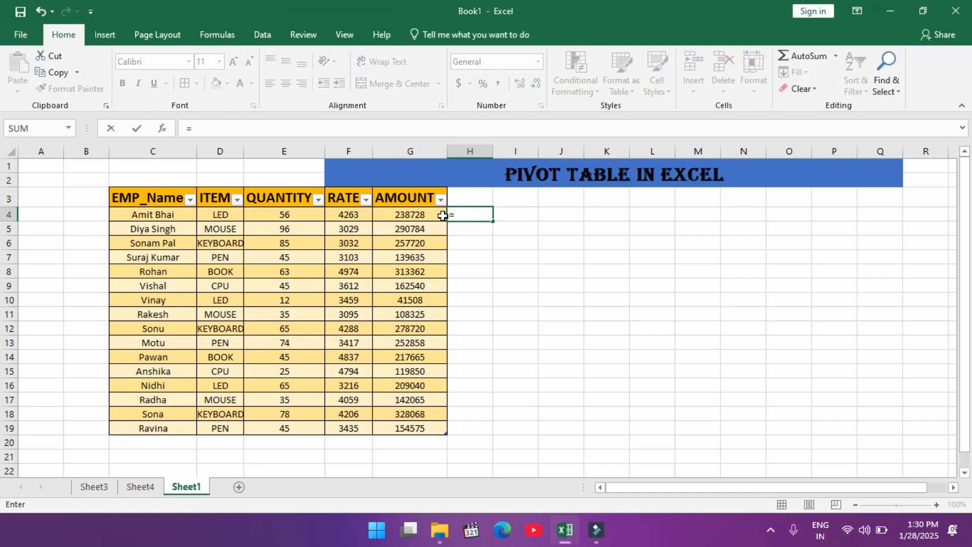
click(346, 215)
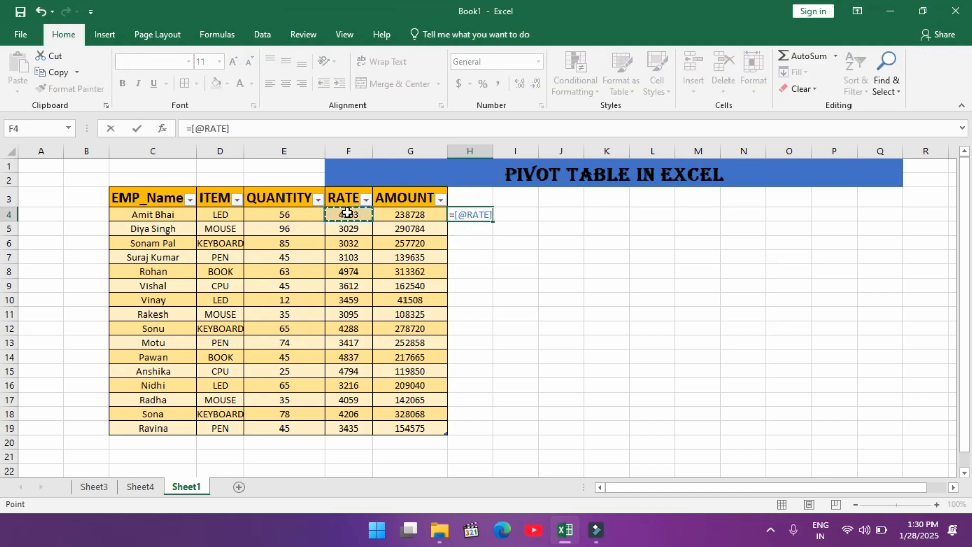
text(*)
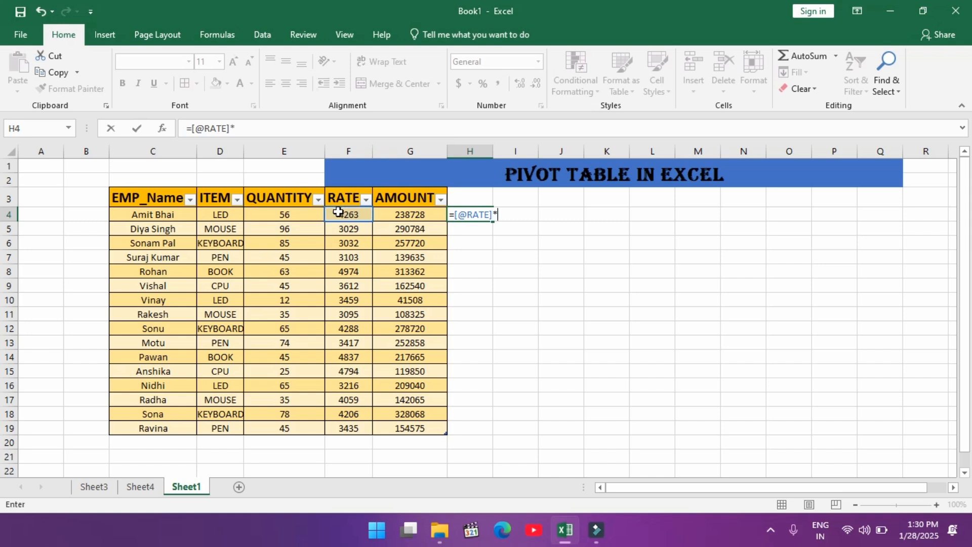
click(302, 215)
key(Return)
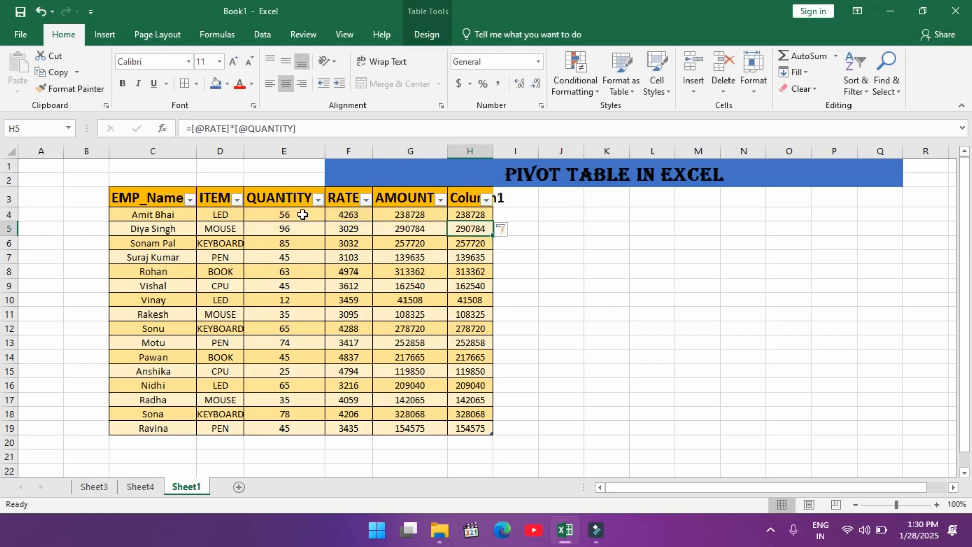
key(ctrl+c)
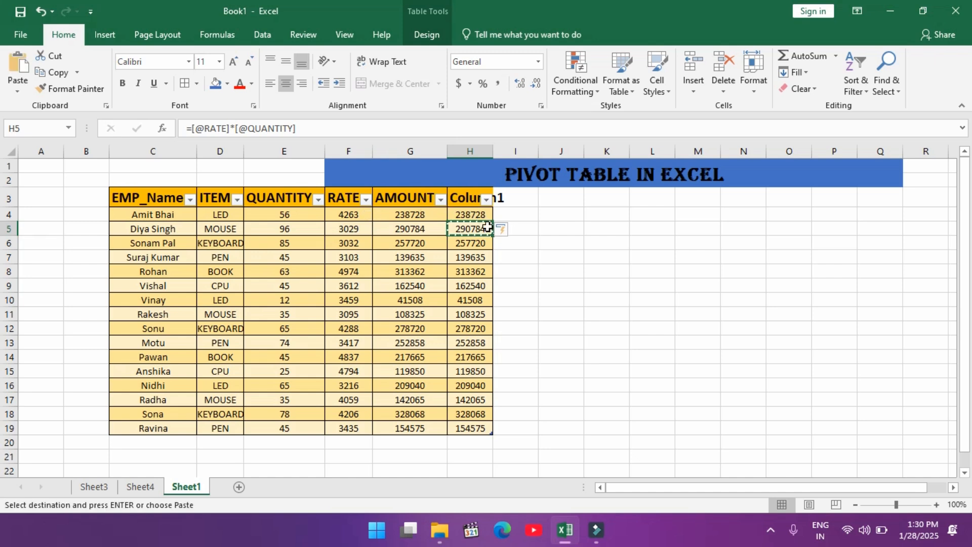
click(517, 248)
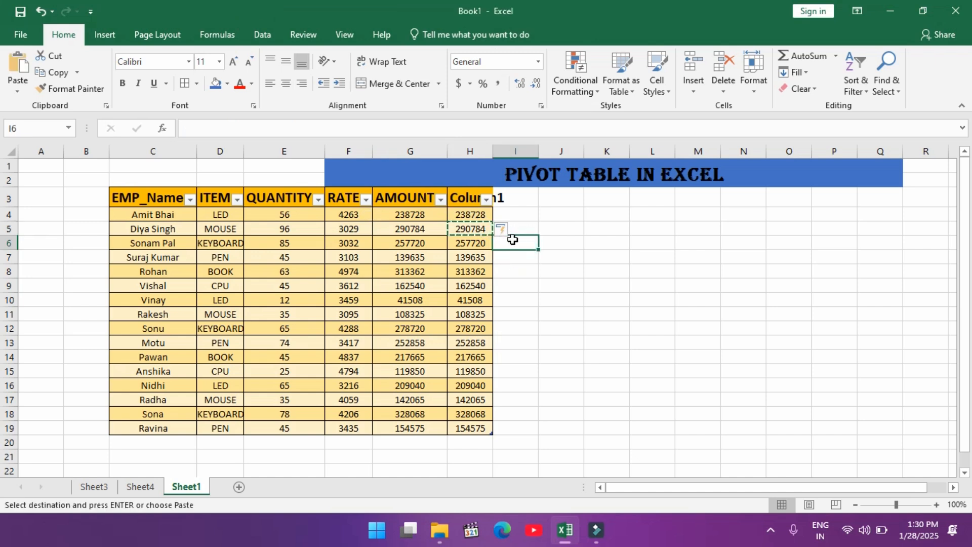
double_click(513, 239)
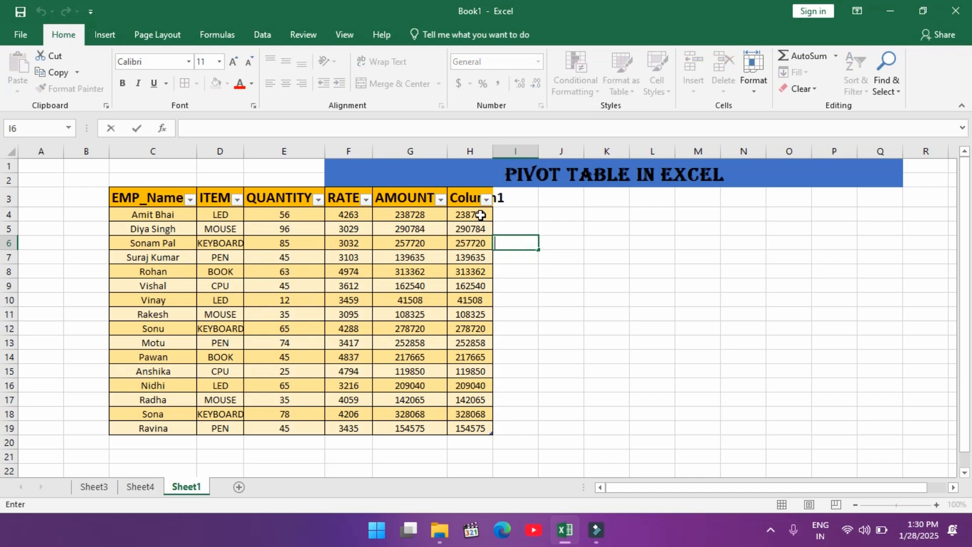
click(106, 36)
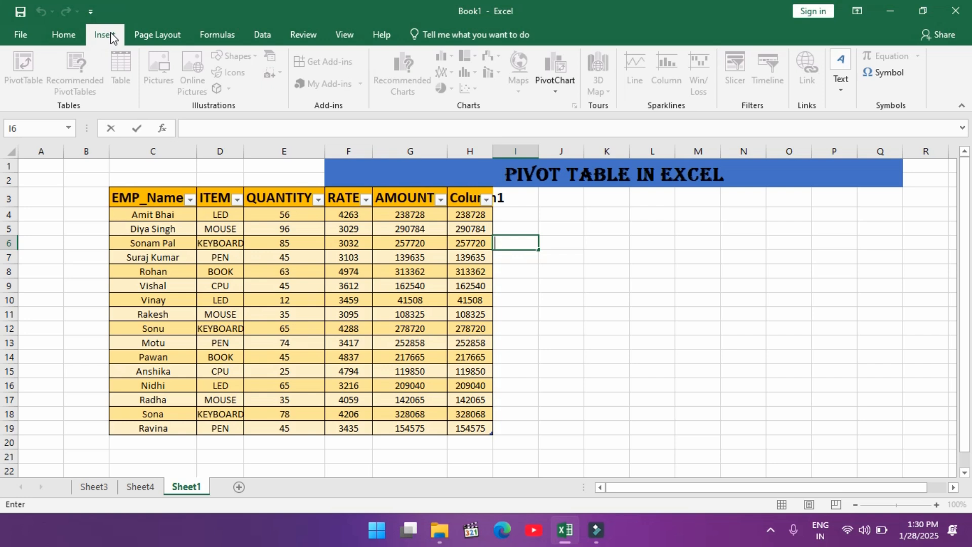